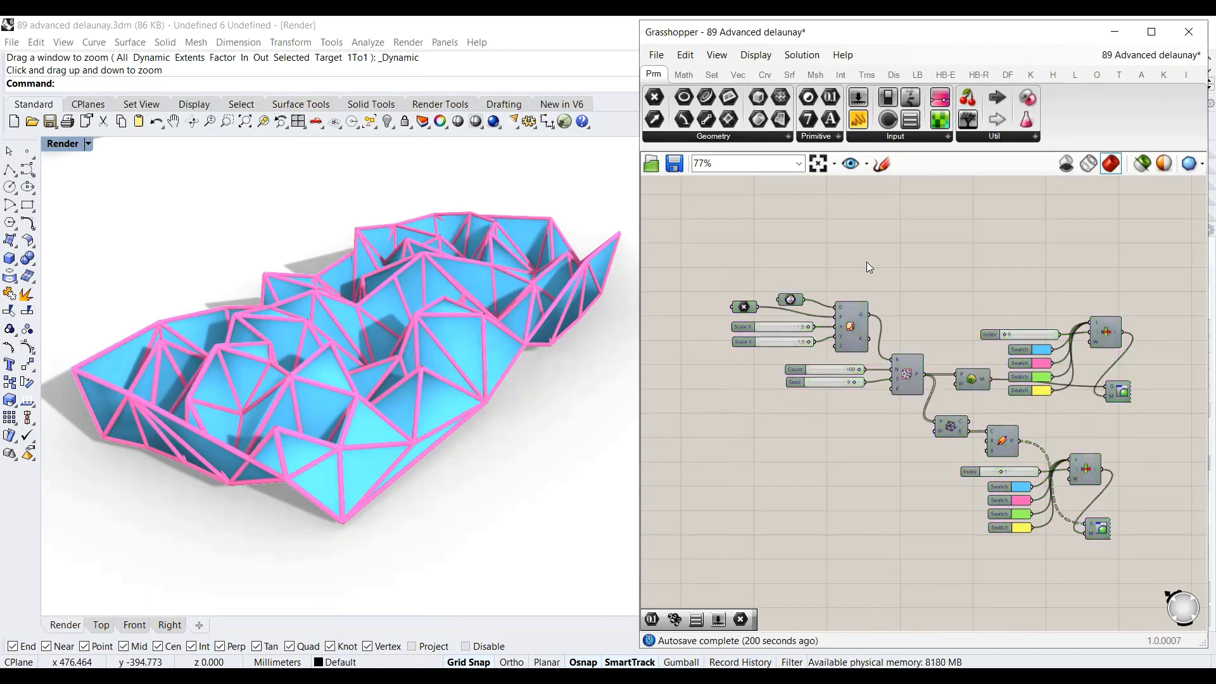
Add an Octopus component to the canvas via the 'octopus' search
{"action": "double_click", "coordinate": [867, 261]}
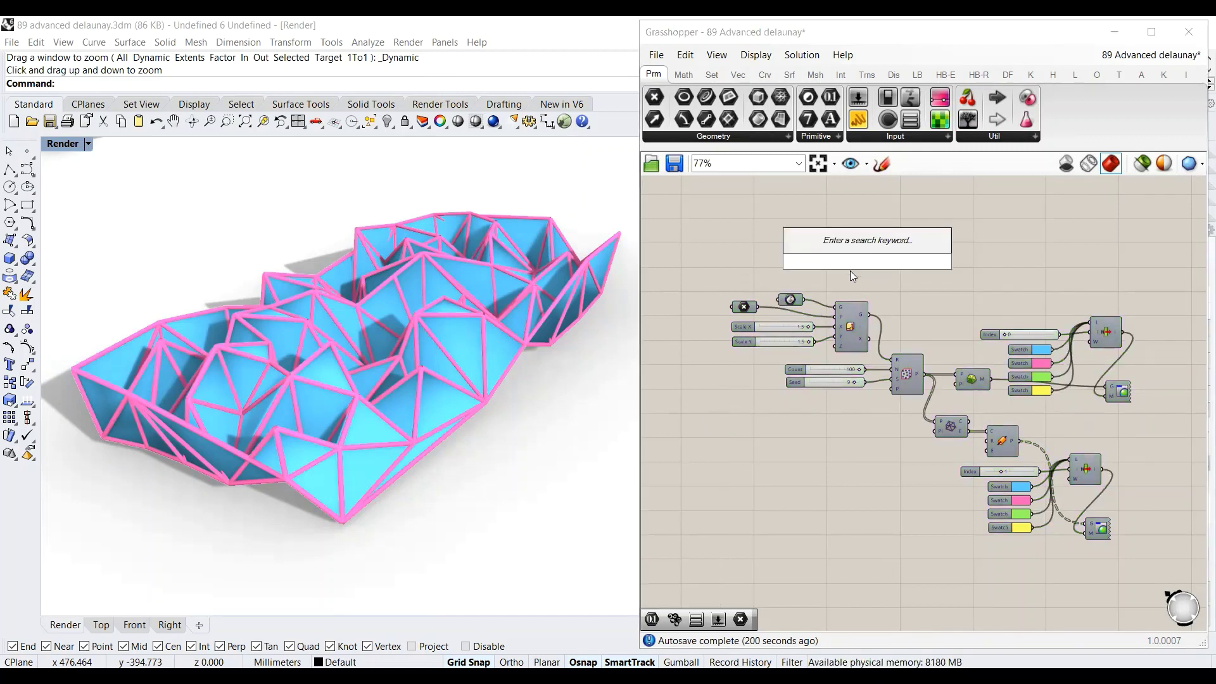
{"action": "type", "text": "octopus"}
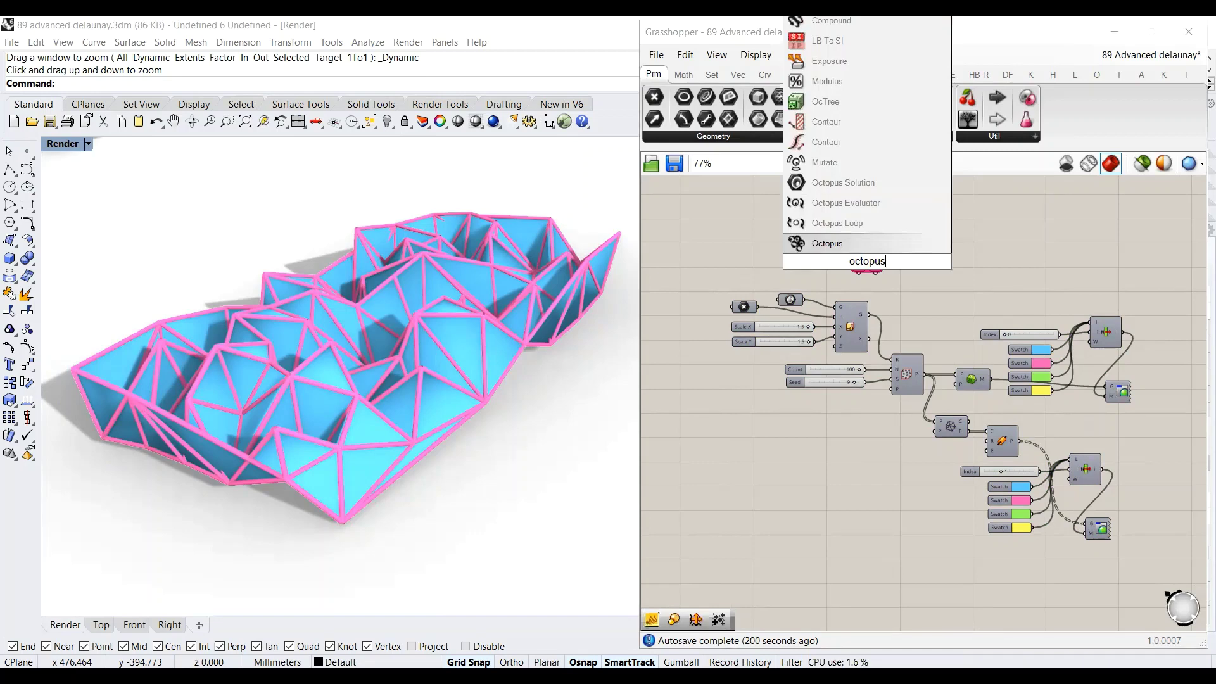
{"action": "key", "text": "Return"}
{"action": "scroll", "coordinate": [827, 301], "scroll_direction": "up", "scroll_amount": 4}
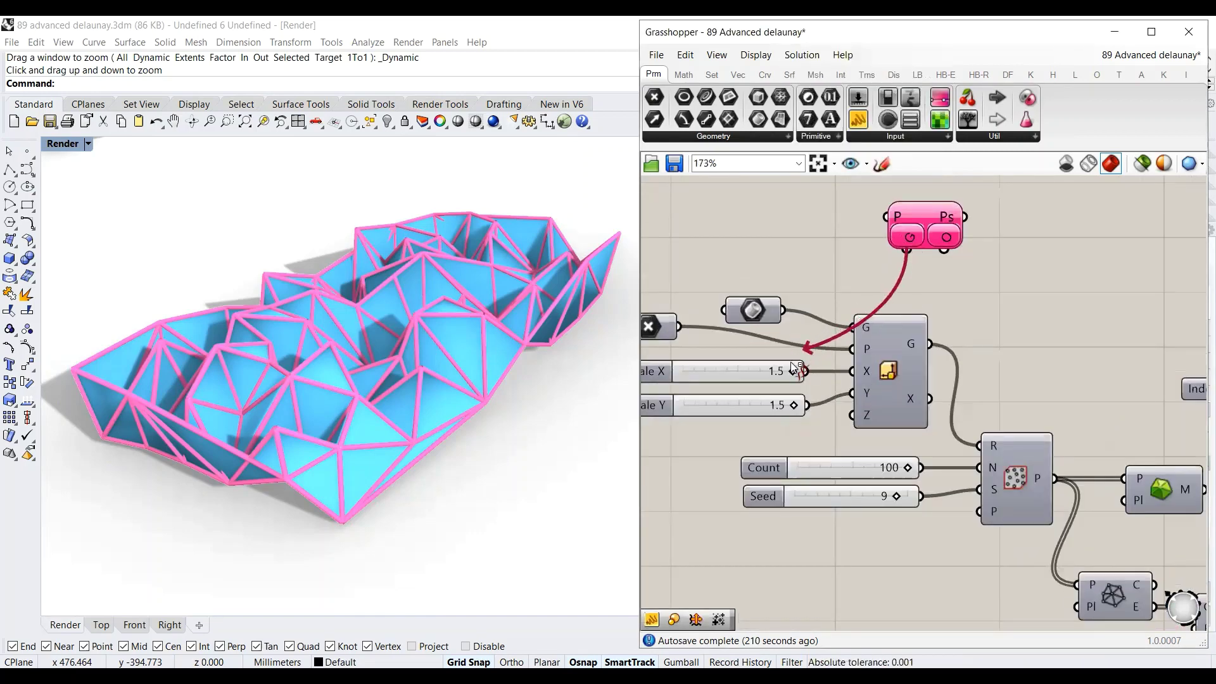
Wire the Octopus genome to Scale X, Scale Y, Count, Seed and both Index sliders, then place Octopus above the definition
{"action": "left_click_drag", "start_coordinate": [899, 280], "coordinate": [801, 372]}
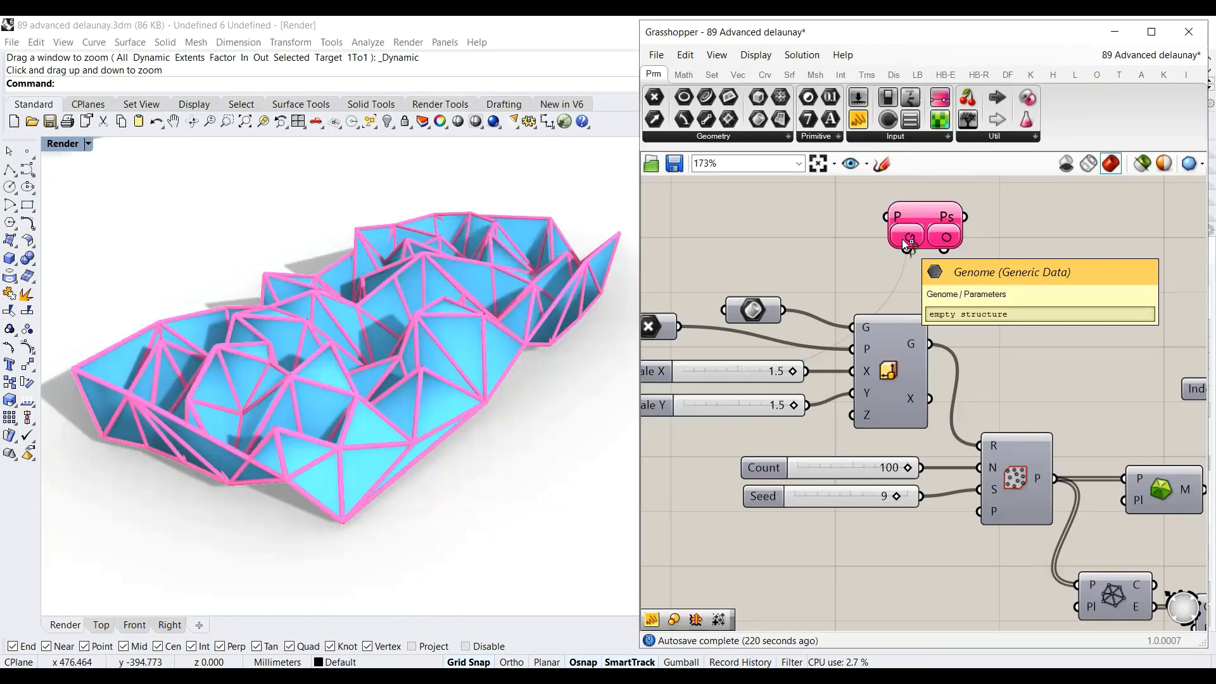
{"action": "left_click_drag", "start_coordinate": [903, 242], "coordinate": [882, 498]}
{"action": "left_click", "coordinate": [920, 216]}
{"action": "scroll", "coordinate": [830, 234], "scroll_direction": "down", "scroll_amount": 5}
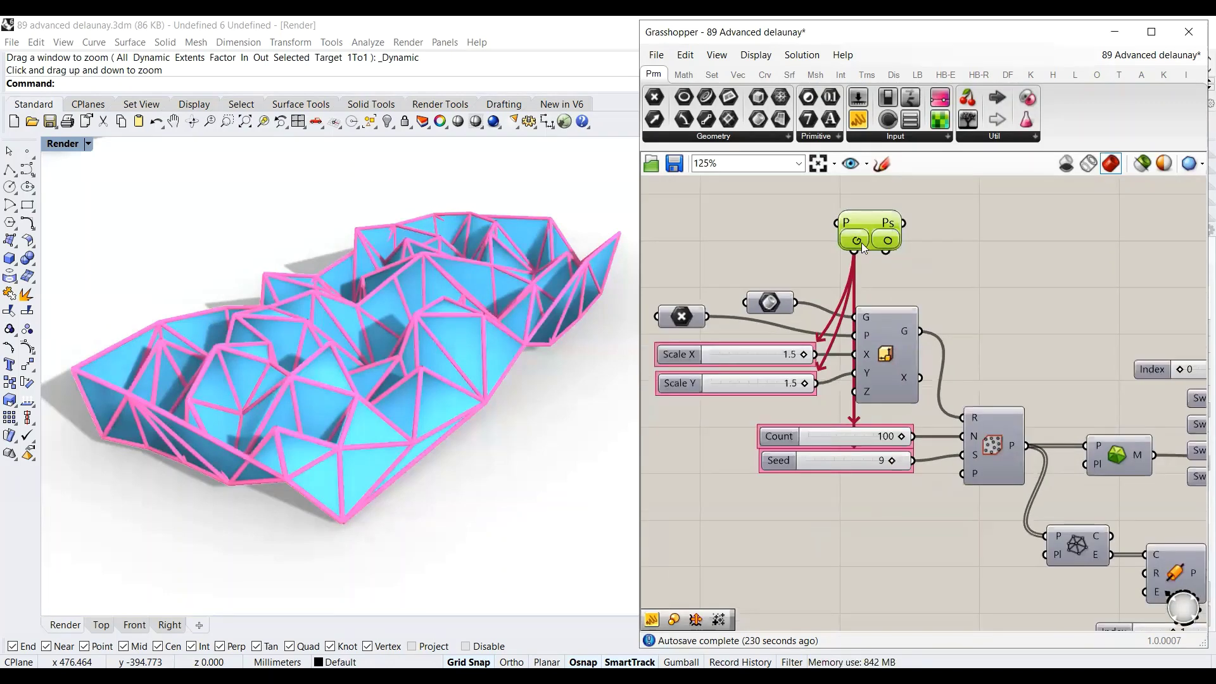
{"action": "scroll", "coordinate": [993, 268], "scroll_direction": "up", "scroll_amount": 3}
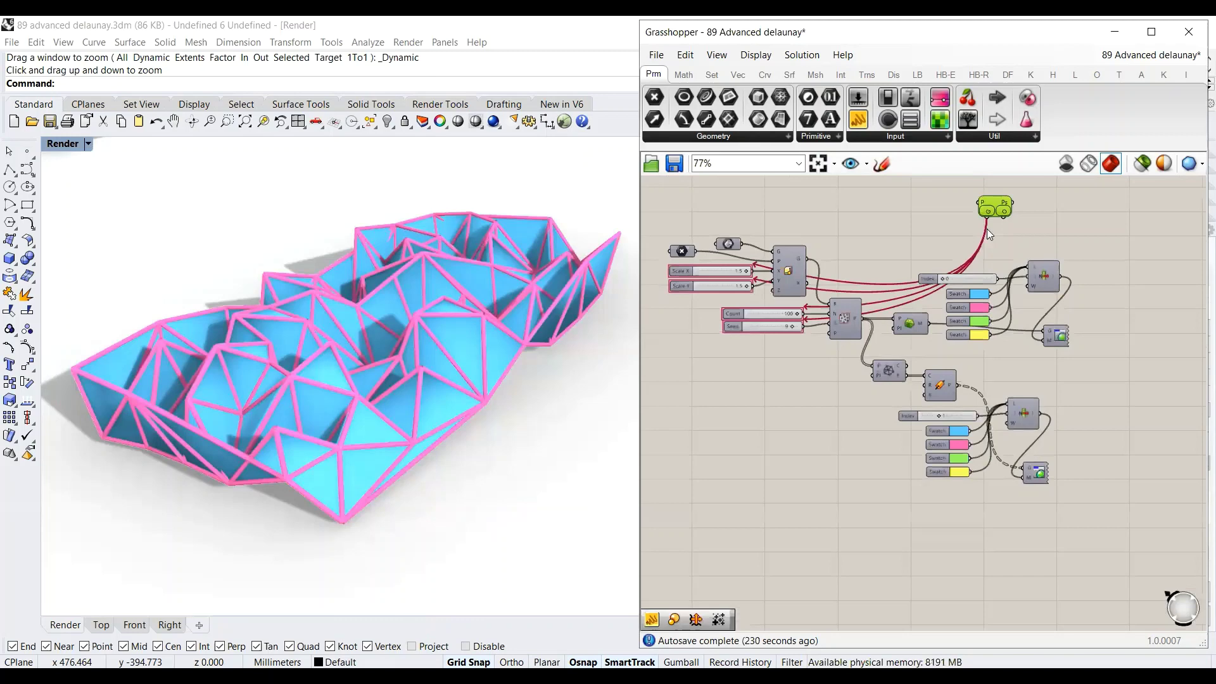
{"action": "scroll", "coordinate": [987, 230], "scroll_direction": "up", "scroll_amount": 4}
{"action": "left_click_drag", "start_coordinate": [981, 204], "coordinate": [919, 535]}
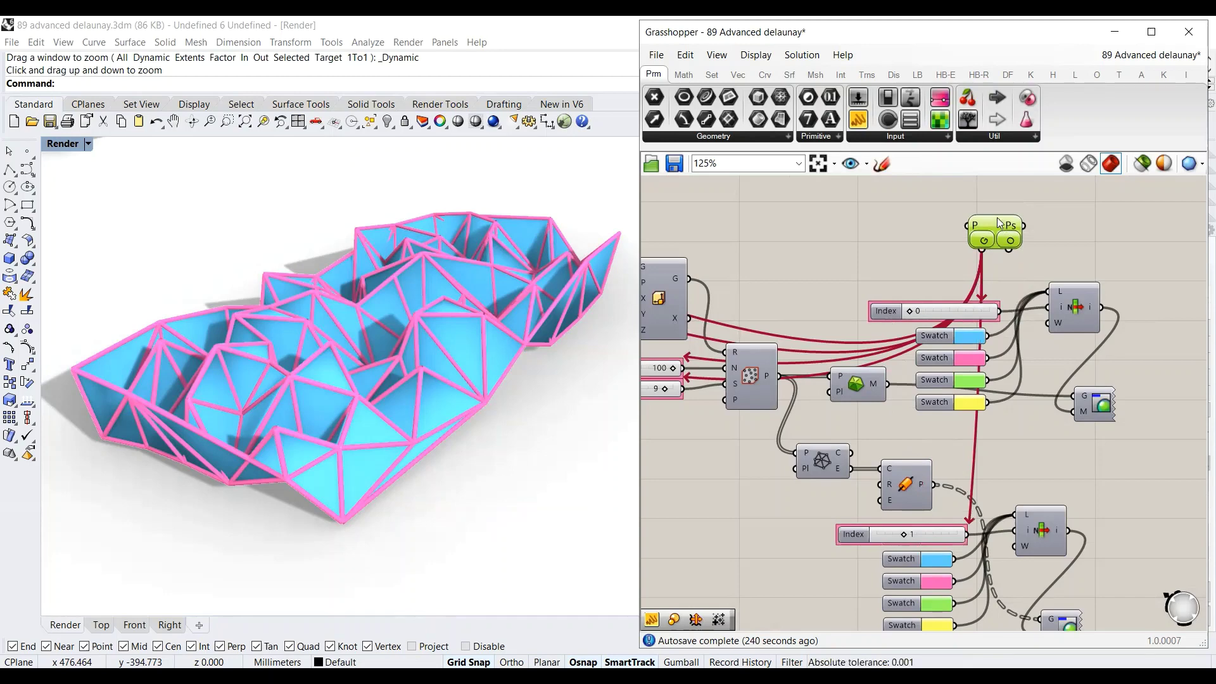
{"action": "left_click_drag", "start_coordinate": [989, 220], "coordinate": [799, 224]}
{"action": "right_click_drag", "start_coordinate": [791, 205], "coordinate": [790, 279]}
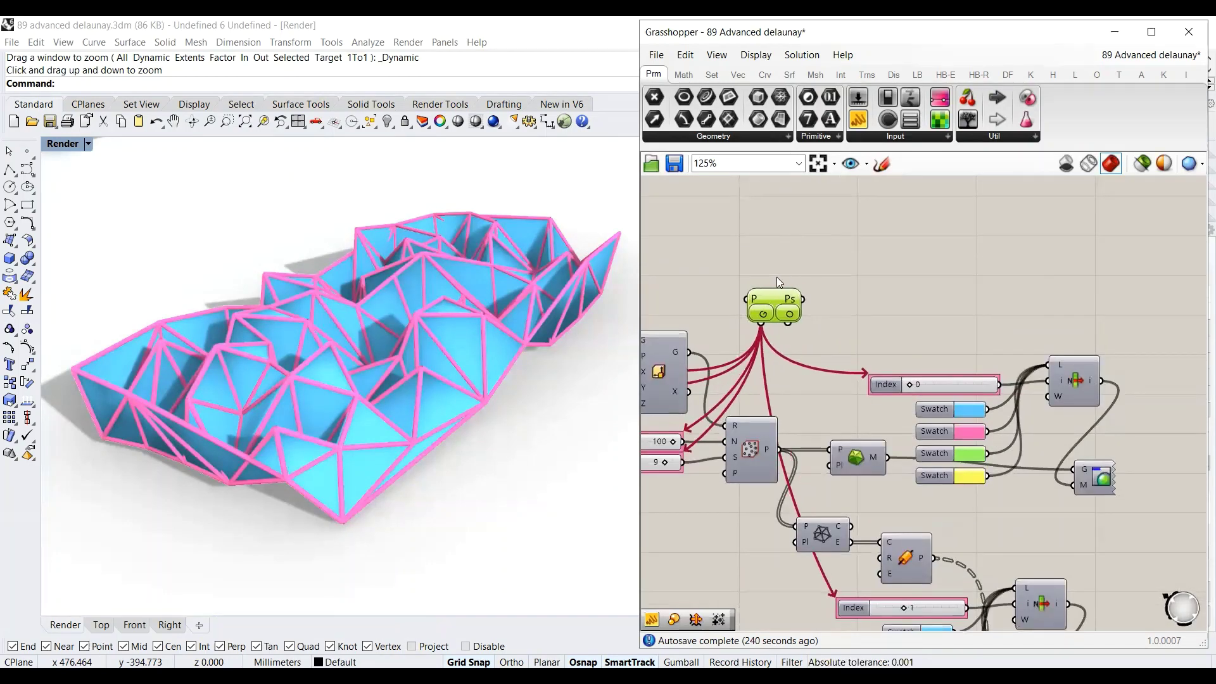
{"action": "left_click_drag", "start_coordinate": [770, 299], "coordinate": [774, 261]}
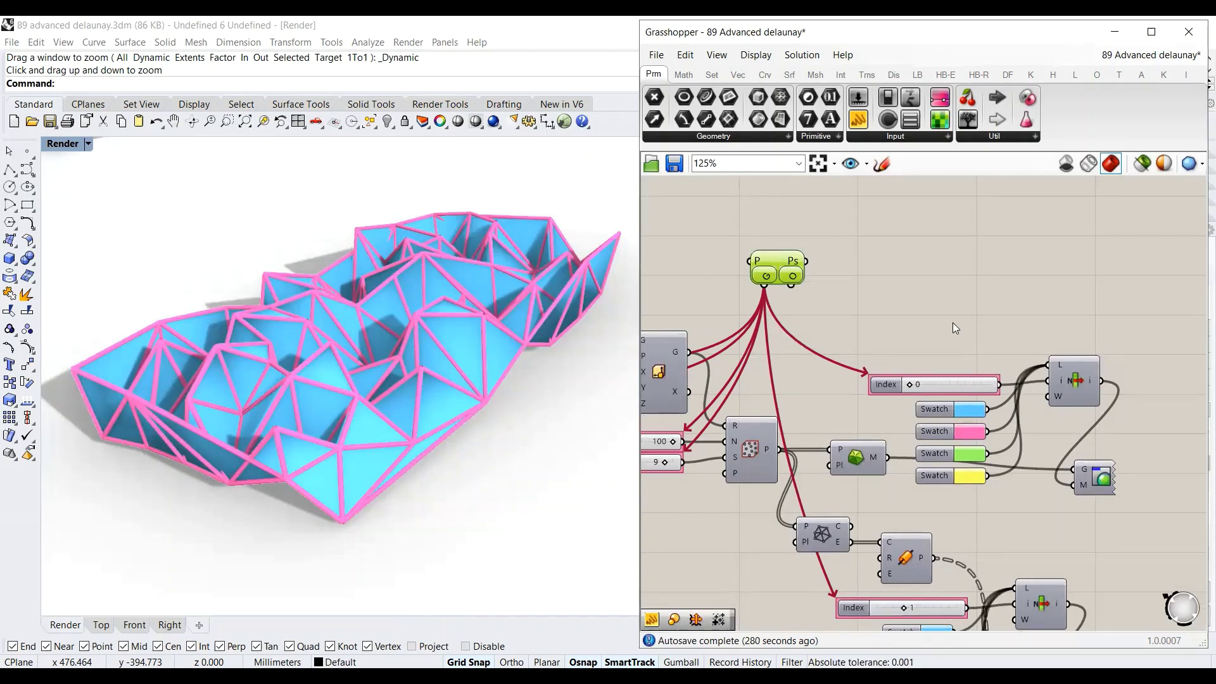
Add an Area component via the 'area' search and place it beside Octopus
{"action": "left_click", "coordinate": [953, 321]}
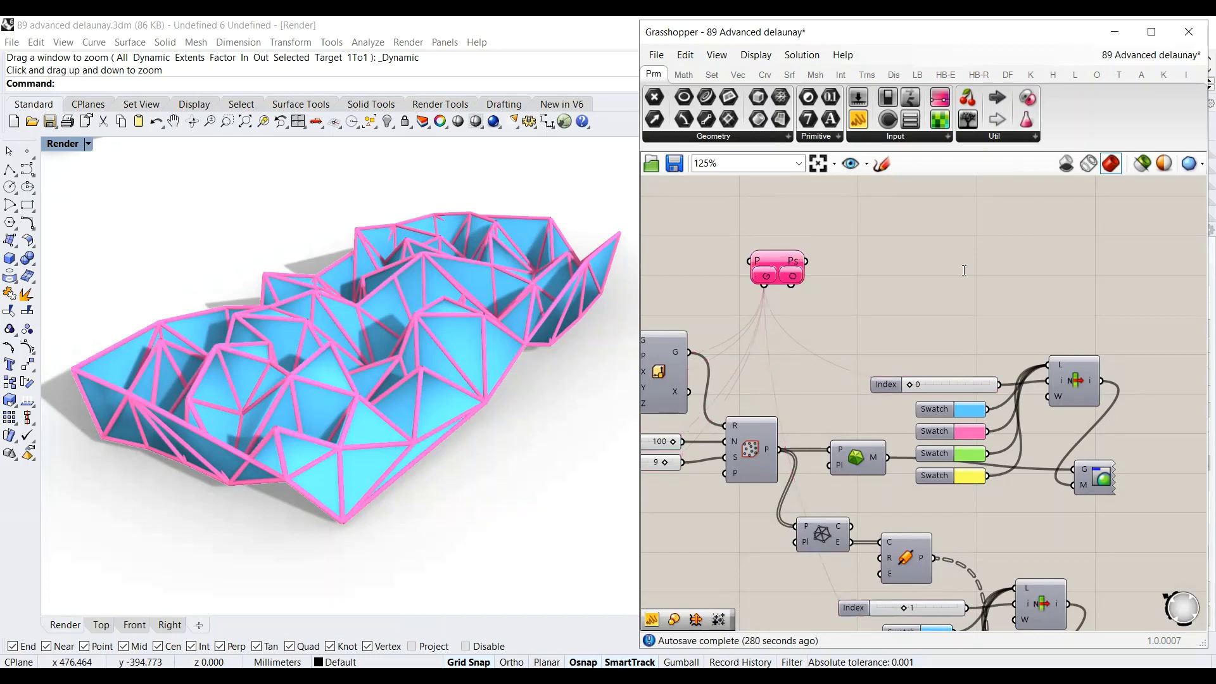
{"action": "double_click", "coordinate": [963, 271]}
{"action": "type", "text": "area"}
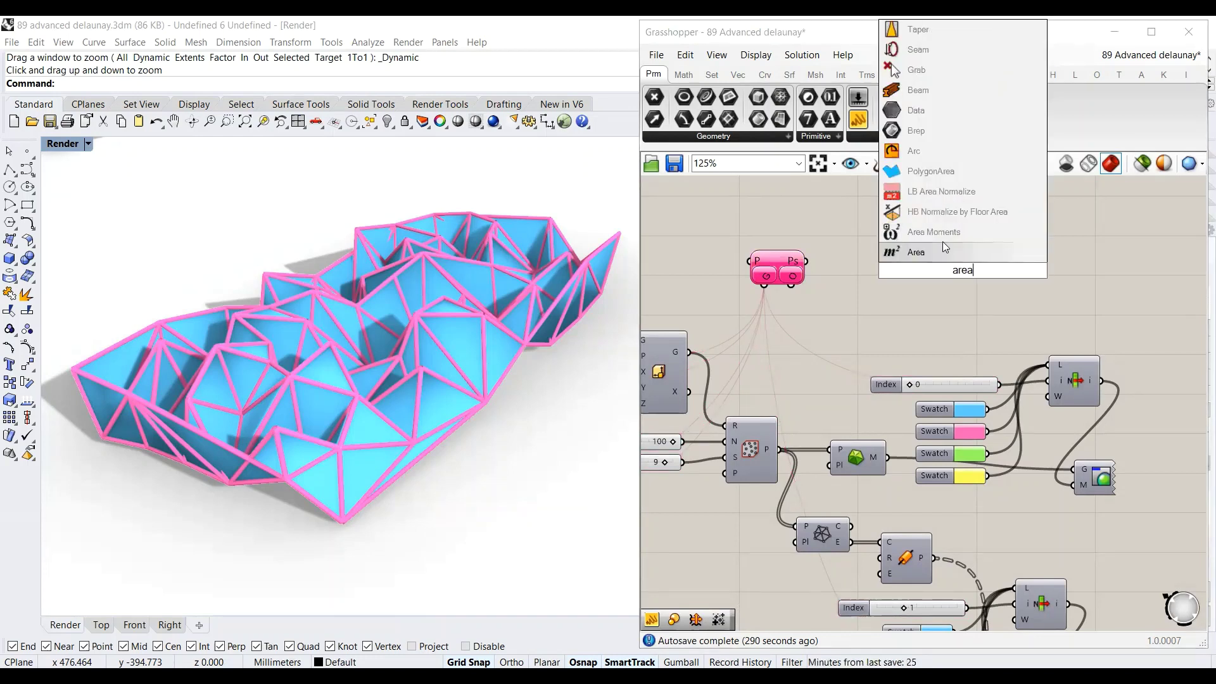
{"action": "left_click", "coordinate": [943, 257]}
{"action": "left_click_drag", "start_coordinate": [963, 276], "coordinate": [953, 318]}
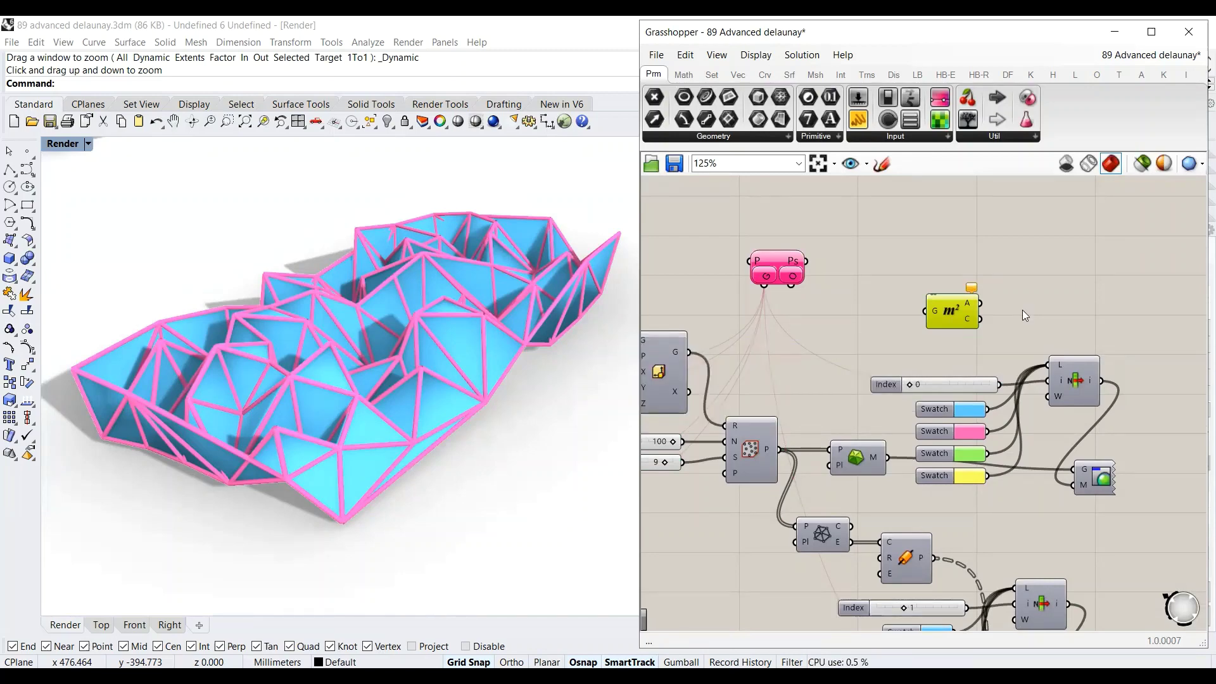
Feed the mesh M output into the Area component's G input
{"action": "scroll", "coordinate": [881, 345], "scroll_direction": "up", "scroll_amount": 2}
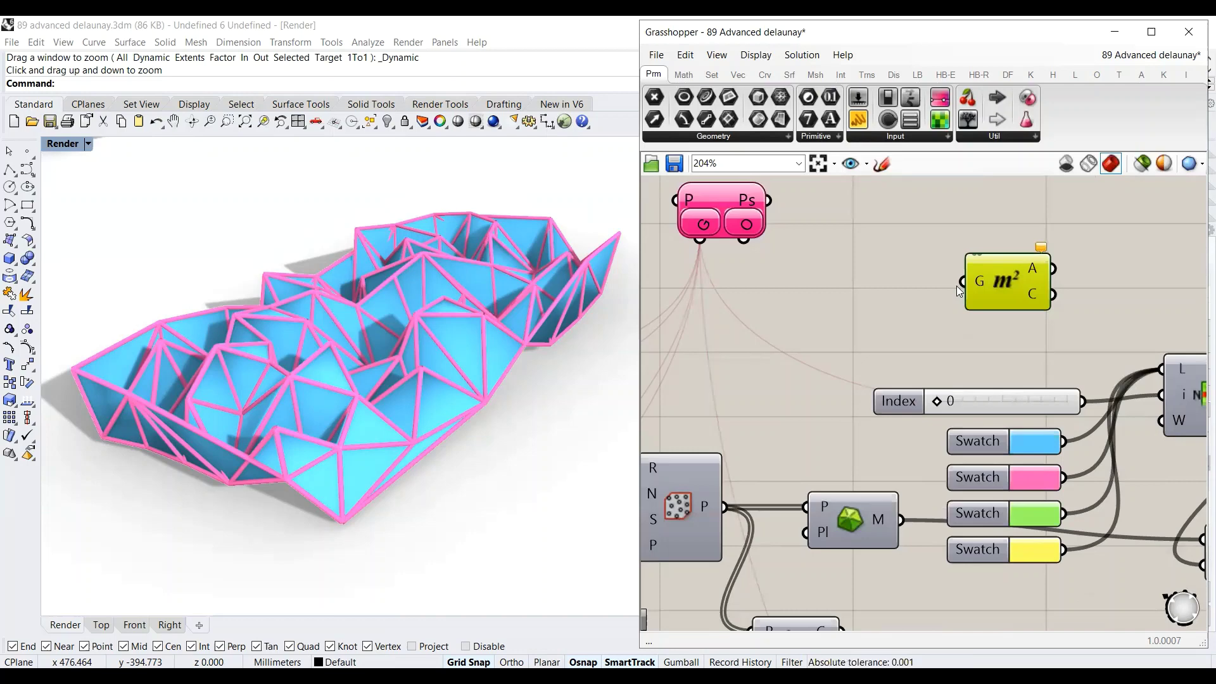
{"action": "scroll", "coordinate": [833, 457], "scroll_direction": "down", "scroll_amount": 1}
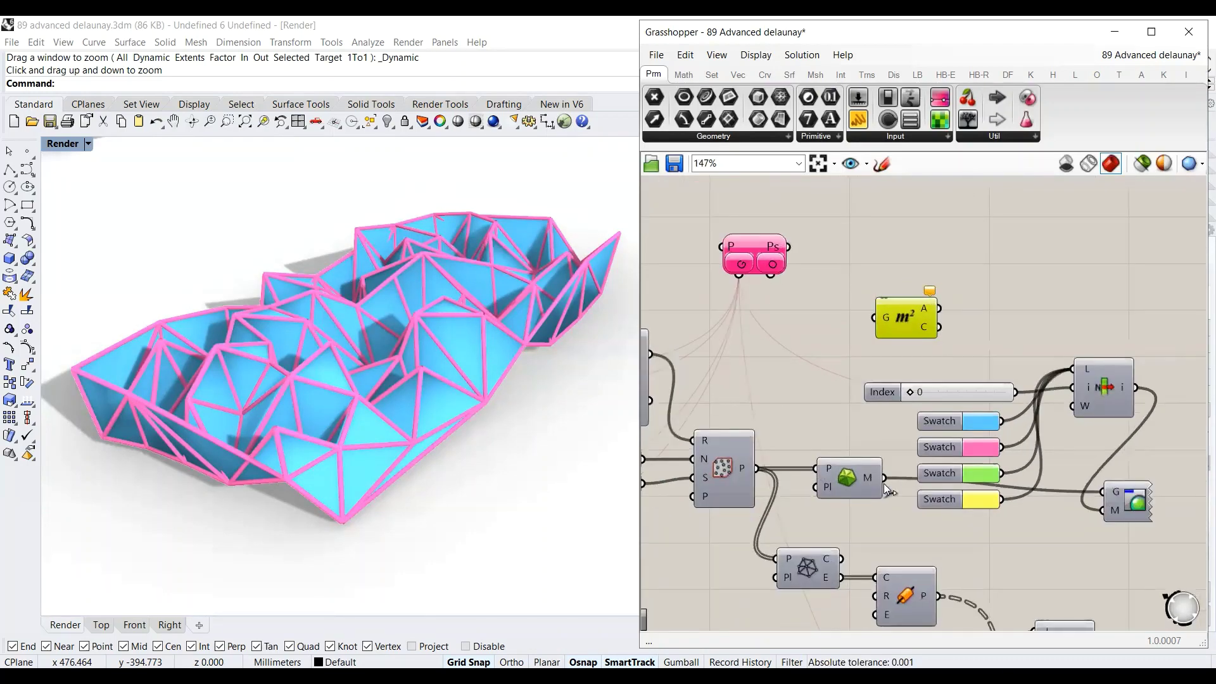
{"action": "left_click_drag", "start_coordinate": [885, 481], "coordinate": [877, 317]}
{"action": "left_click", "coordinate": [890, 314]}
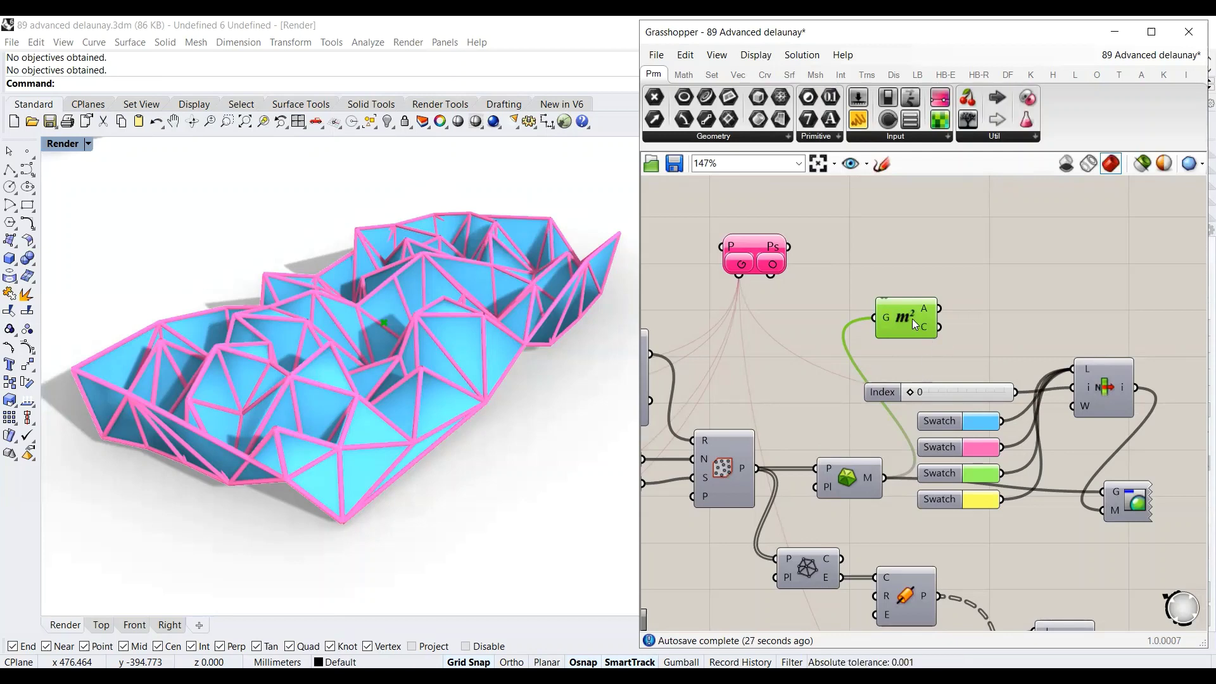
{"action": "left_click_drag", "start_coordinate": [913, 319], "coordinate": [909, 317]}
Add a Panel showing the Area output, reading 77115.863107, and size it to fit
{"action": "left_click", "coordinate": [991, 313]}
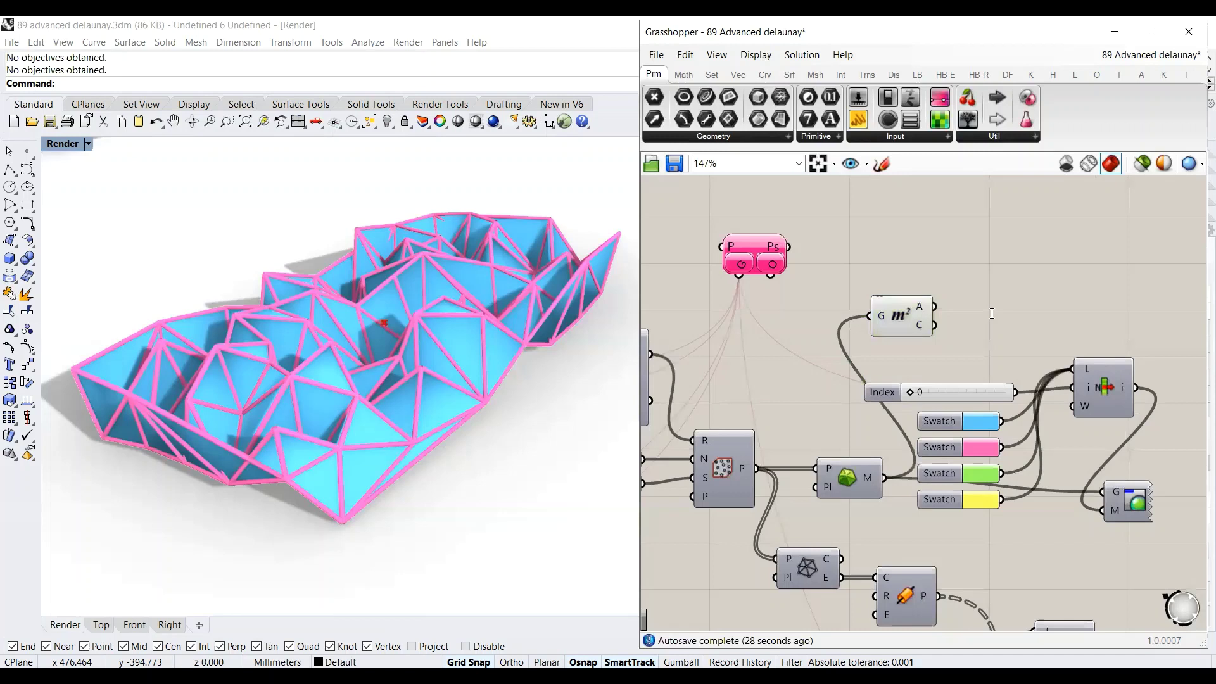
{"action": "double_click", "coordinate": [992, 314]}
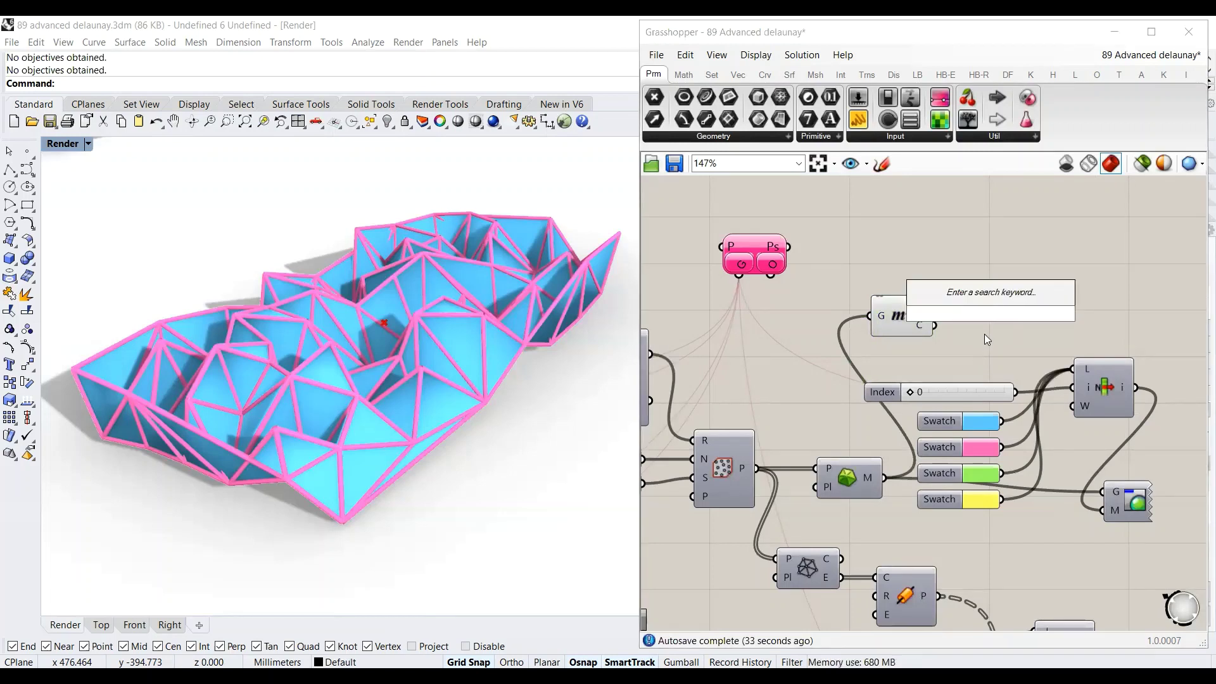
{"action": "type", "text": "panel"}
{"action": "key", "text": "Return"}
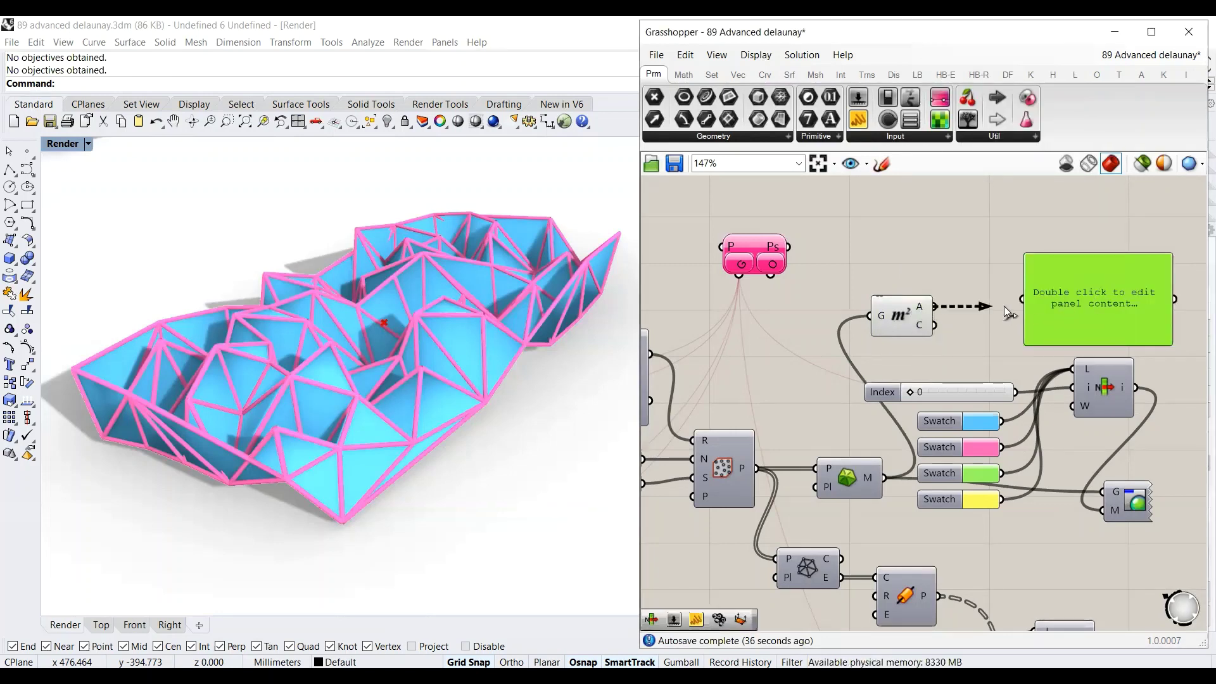
{"action": "left_click_drag", "start_coordinate": [1109, 313], "coordinate": [1051, 305]}
{"action": "left_click_drag", "start_coordinate": [1106, 345], "coordinate": [1059, 307]}
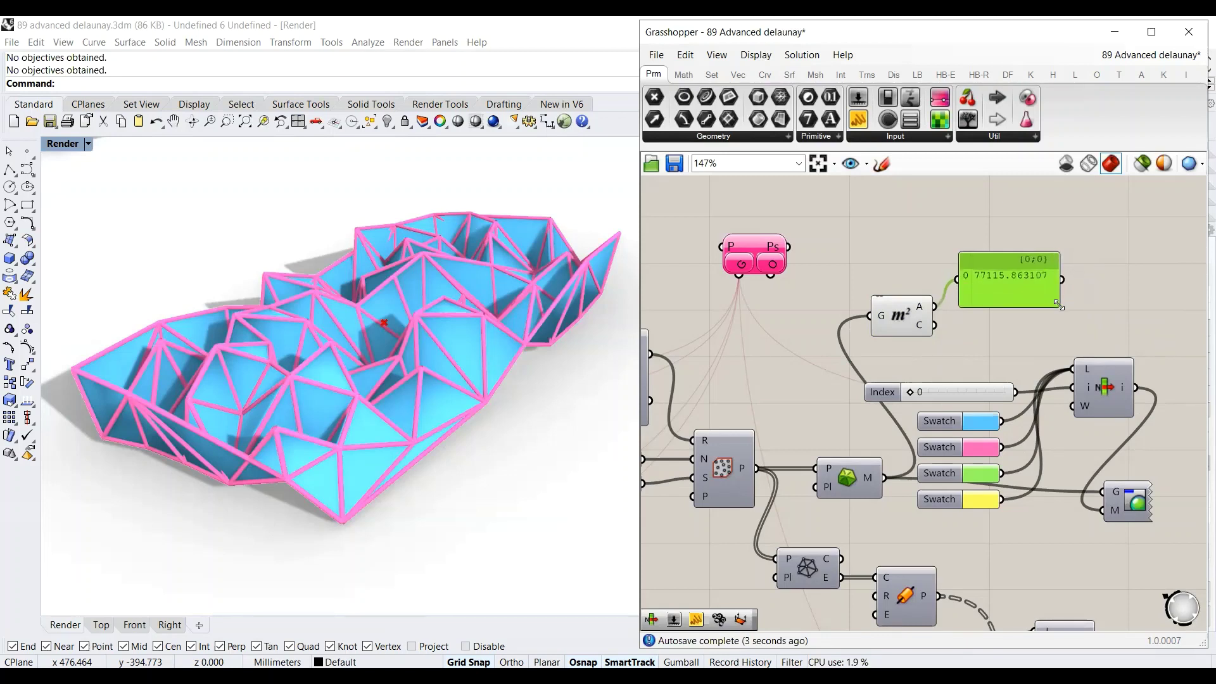
{"action": "left_click_drag", "start_coordinate": [1012, 265], "coordinate": [1006, 291]}
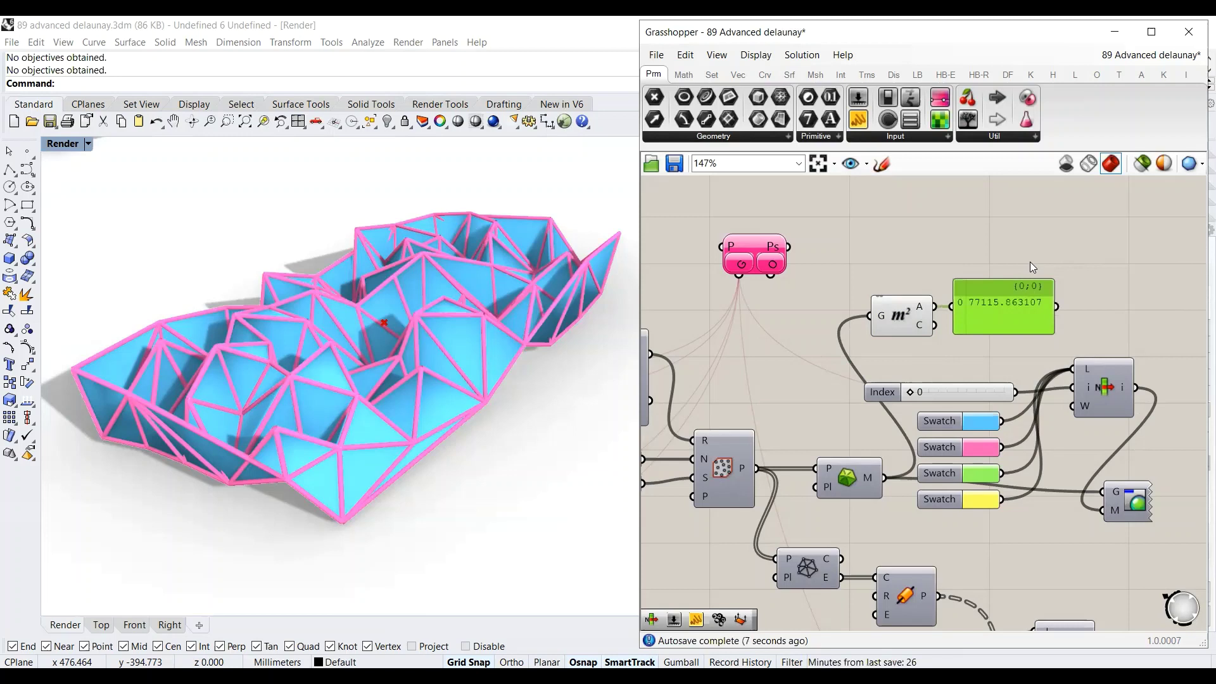
Add a Negative component fed by the Area output
{"action": "left_click", "coordinate": [1030, 261]}
{"action": "double_click", "coordinate": [1030, 261]}
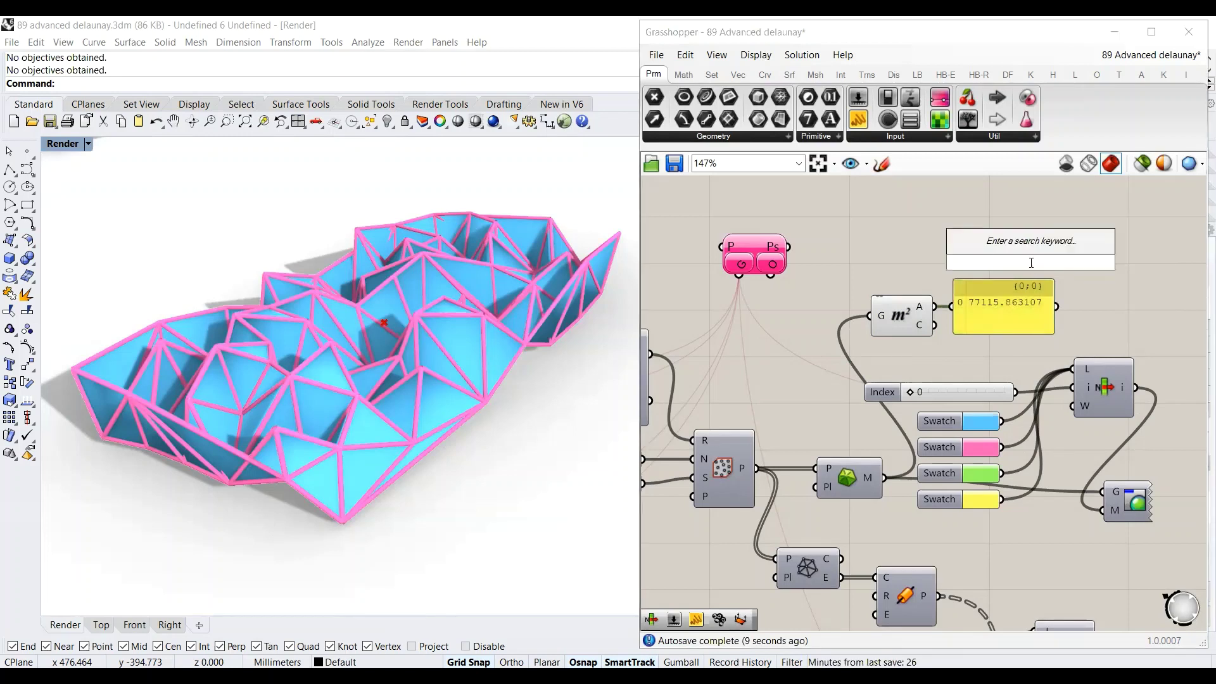
{"action": "type", "text": "negative"}
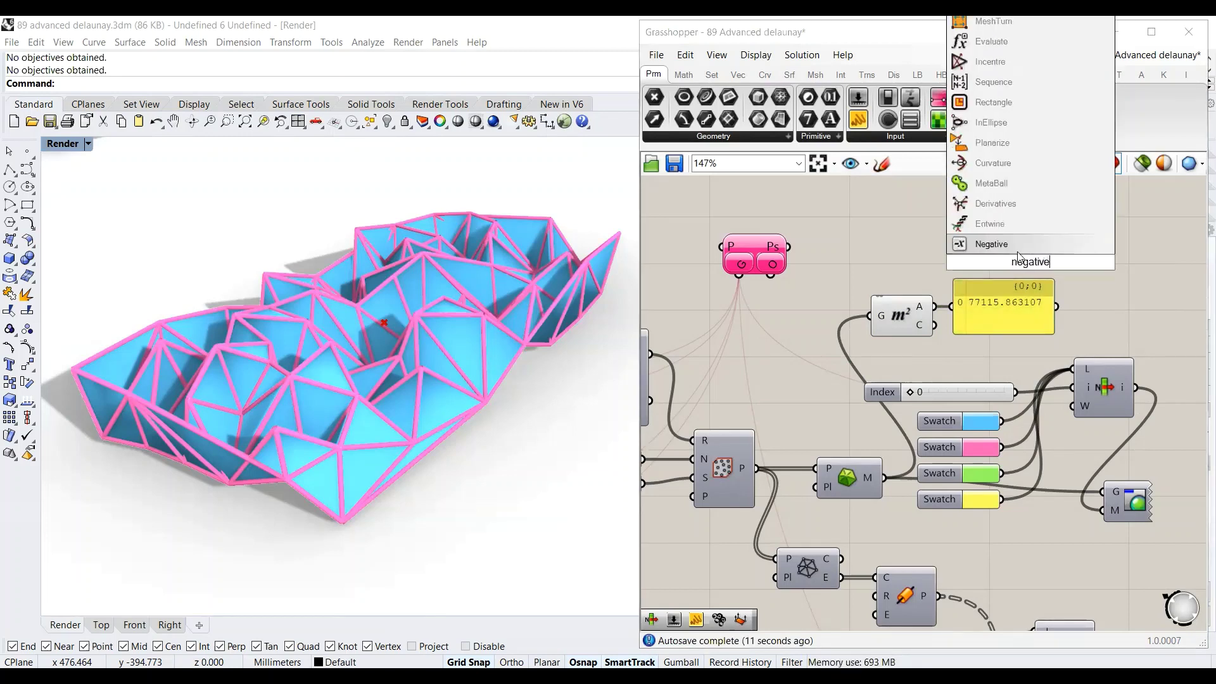
{"action": "key", "text": "Return"}
{"action": "left_click_drag", "start_coordinate": [935, 306], "coordinate": [943, 240]}
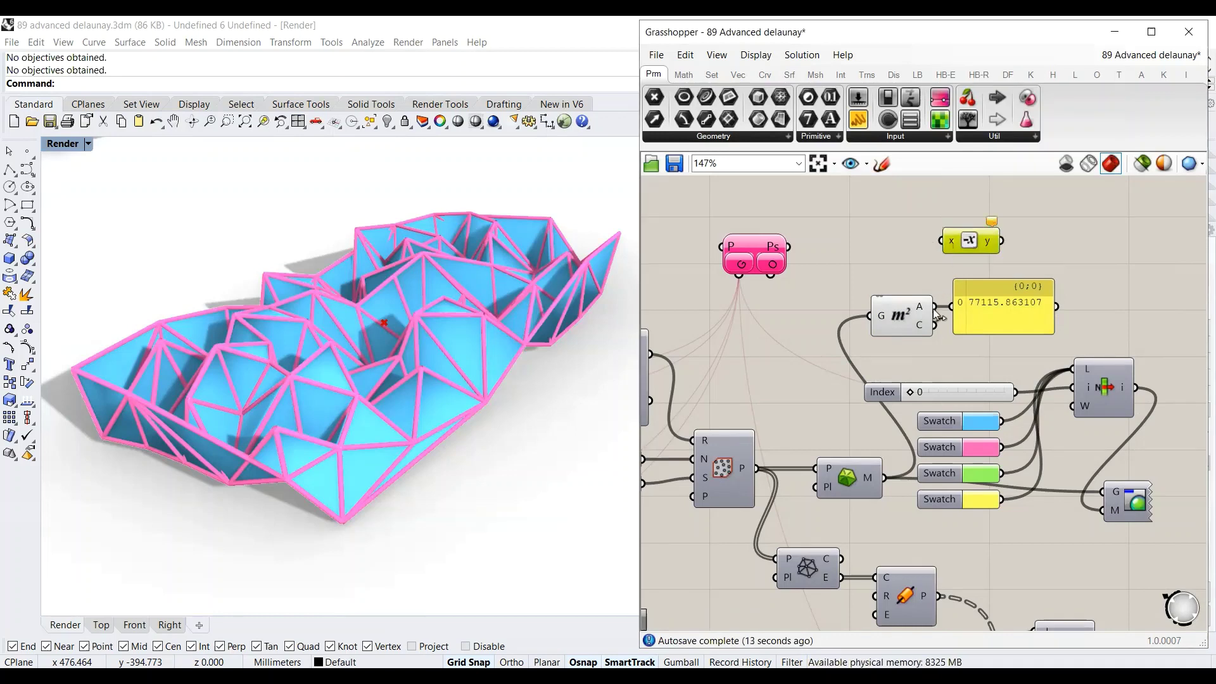
Add a Number parameter taking the negated area and wire it toward Octopus
{"action": "left_click", "coordinate": [1047, 246]}
{"action": "double_click", "coordinate": [1047, 248]}
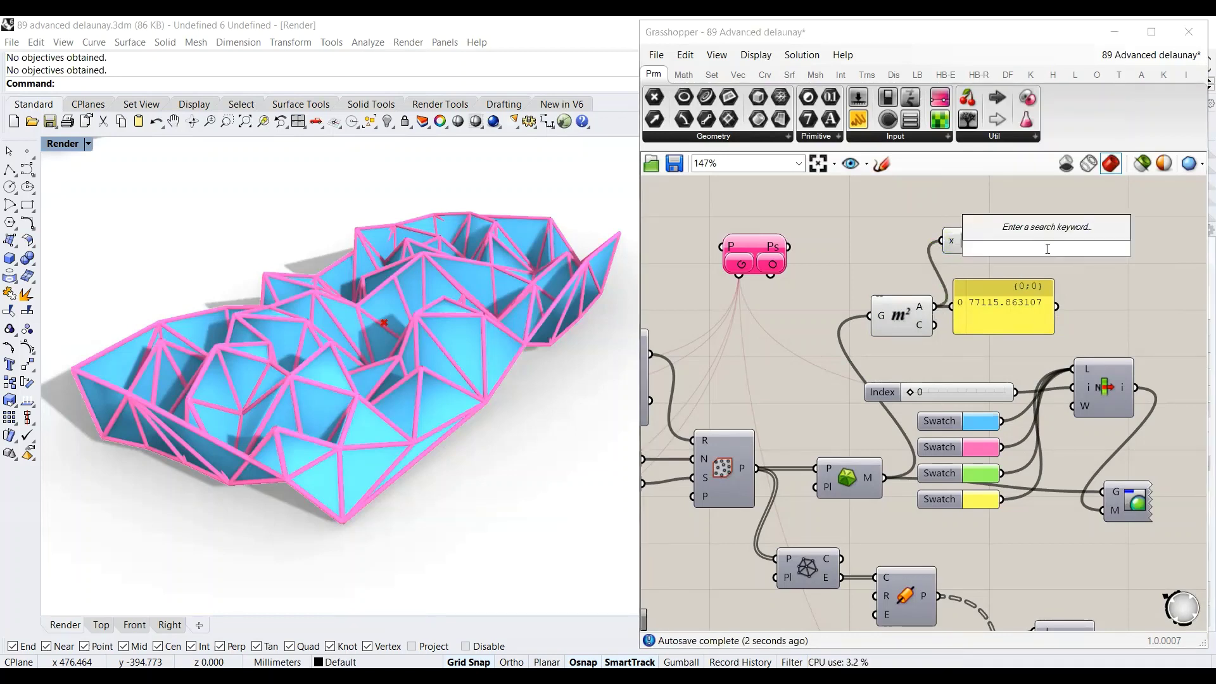
{"action": "type", "text": "number"}
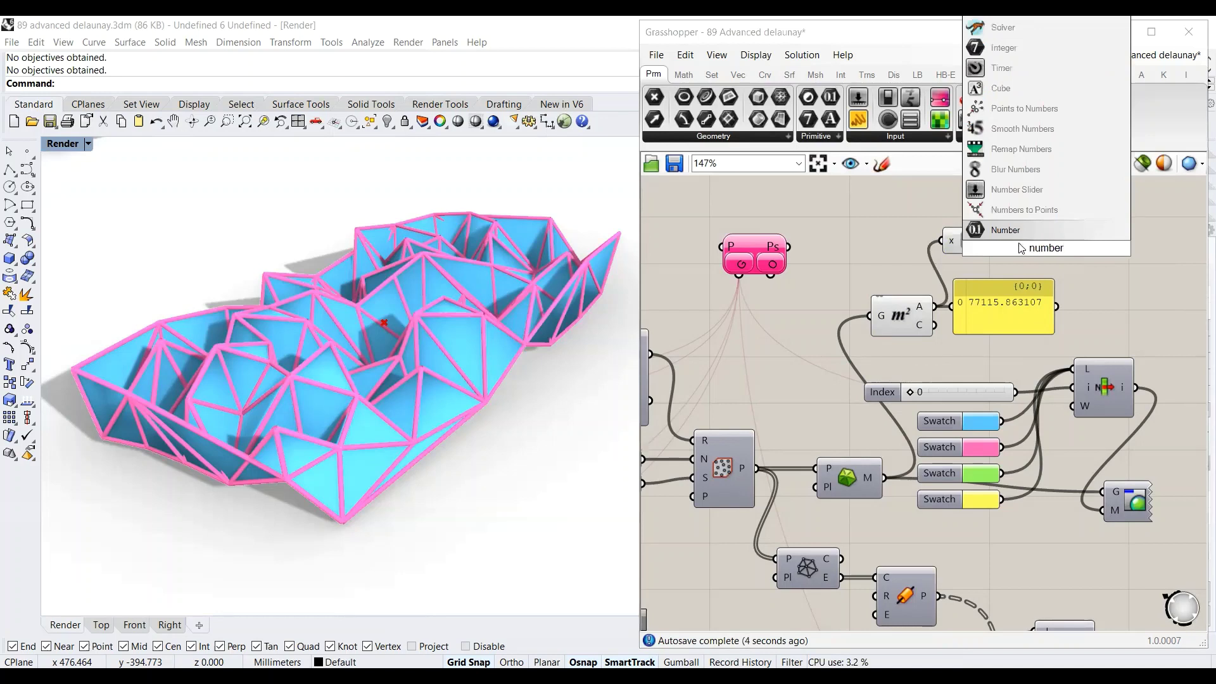
{"action": "left_click", "coordinate": [1005, 240]}
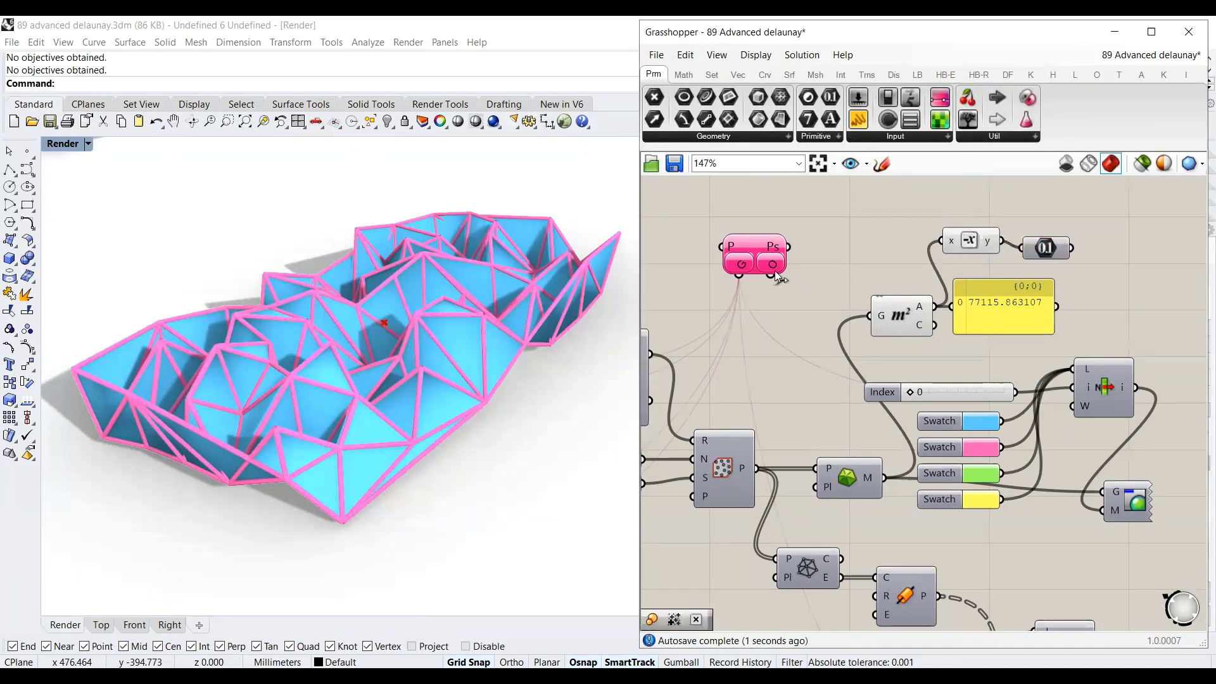
{"action": "left_click_drag", "start_coordinate": [771, 276], "coordinate": [1053, 245]}
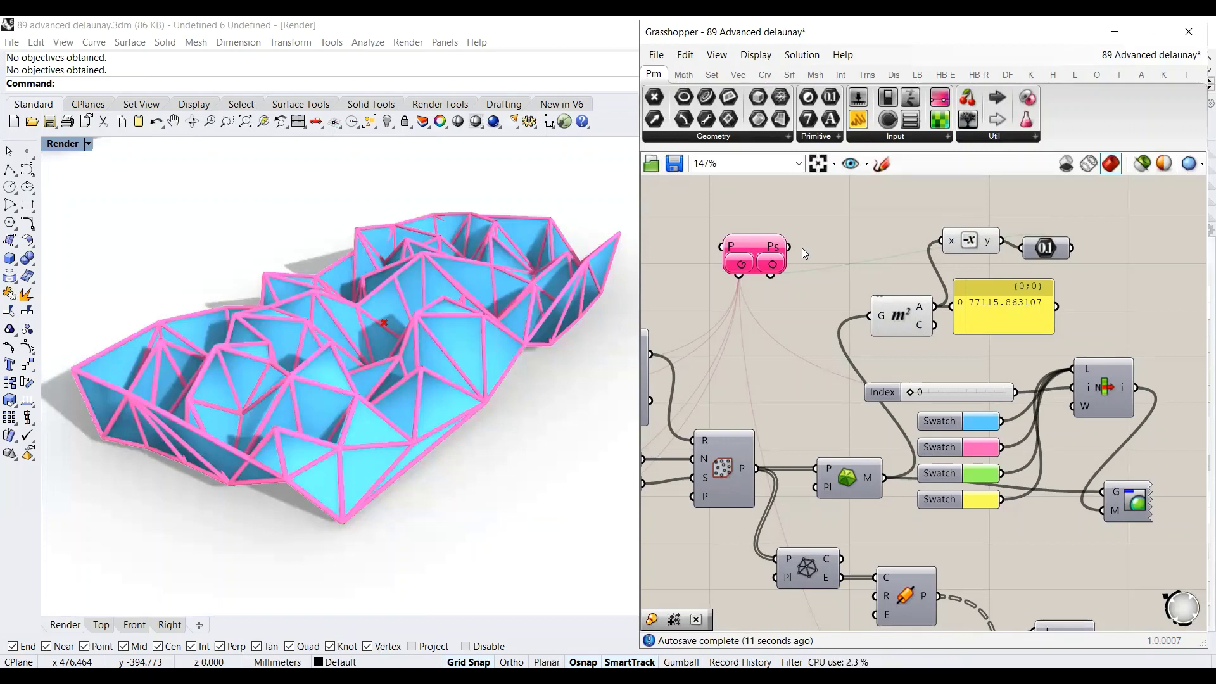
Rename the Number objective to 'Area' and open the Octopus optimization window
{"action": "left_click_drag", "start_coordinate": [773, 260], "coordinate": [817, 252]}
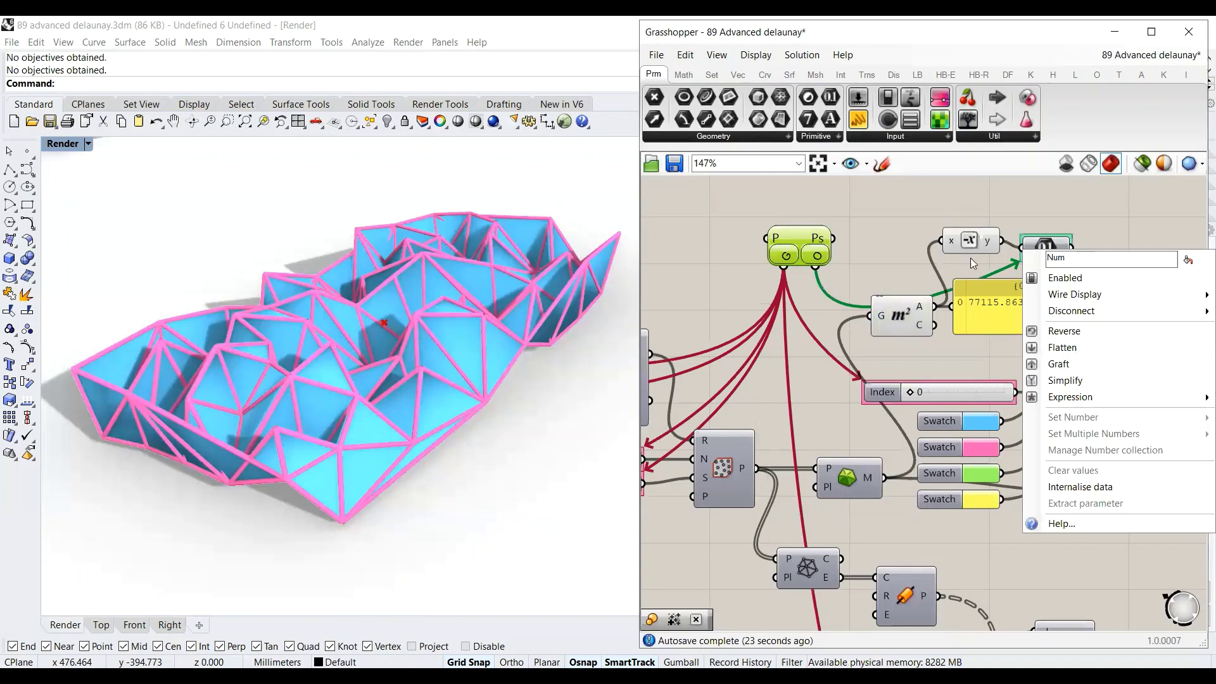
{"action": "type", "text": "Area"}
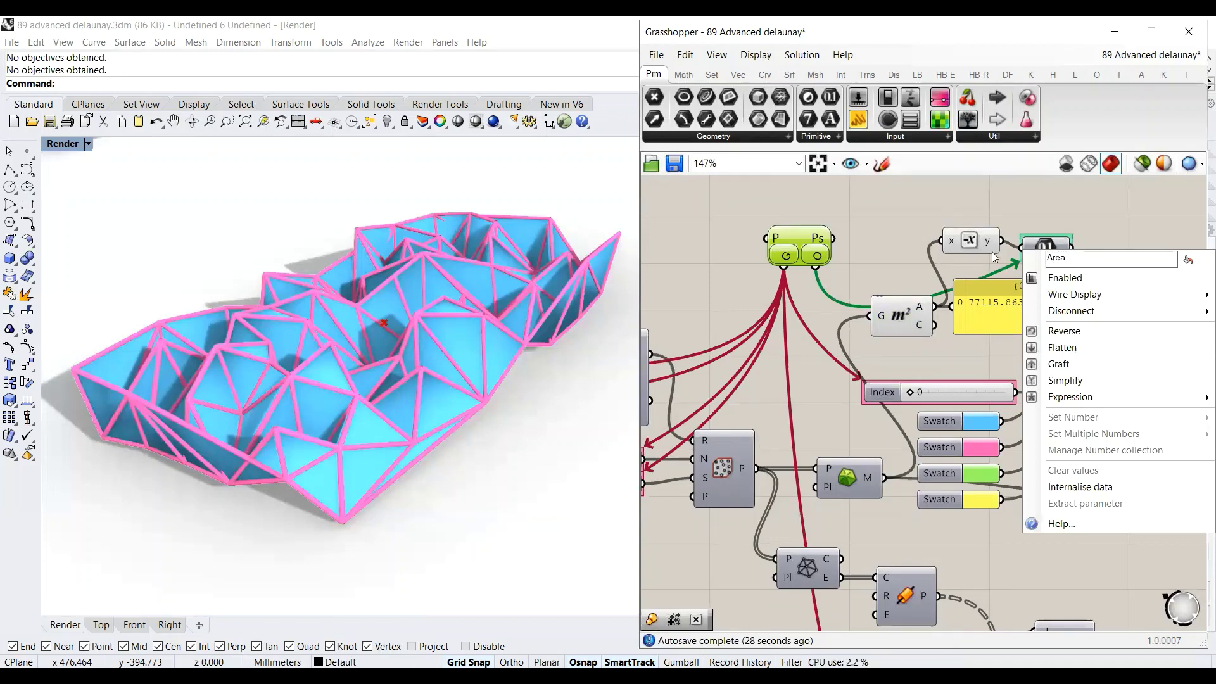
{"action": "key", "text": "Return"}
{"action": "double_click", "coordinate": [803, 239]}
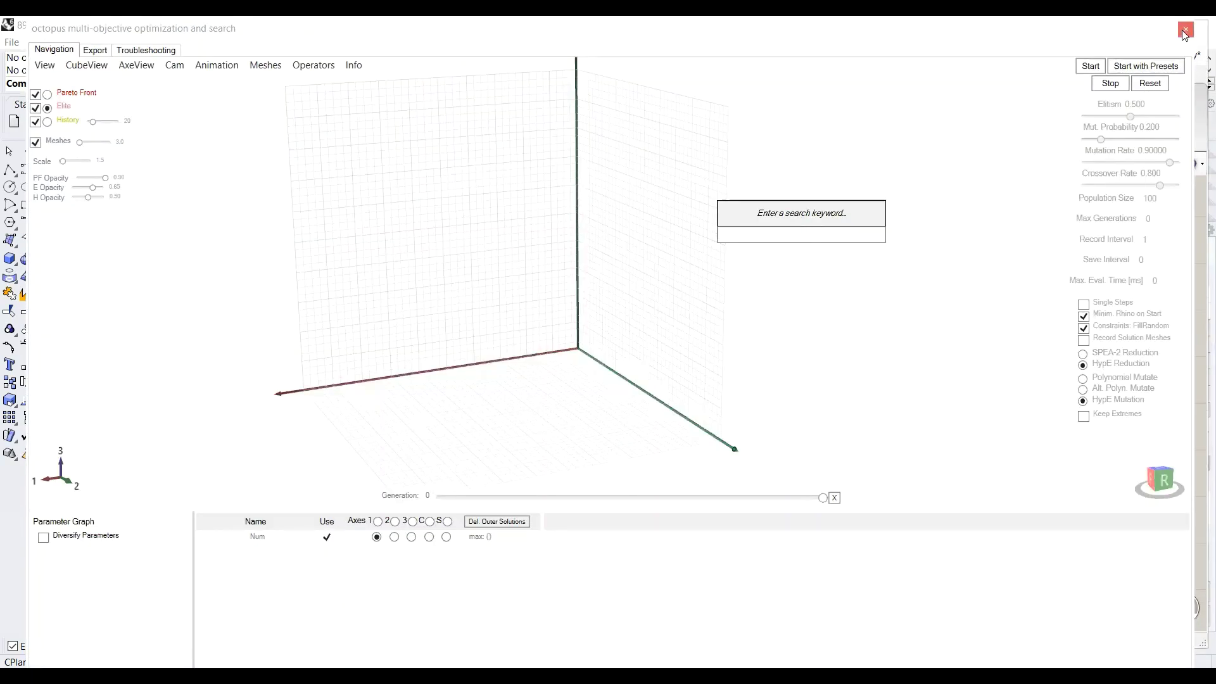
Close Octopus and lower Scale X to 1, bringing the mesh area to 59166.772634
{"action": "left_click", "coordinate": [1186, 30]}
{"action": "scroll", "coordinate": [1007, 362], "scroll_direction": "down", "scroll_amount": 3}
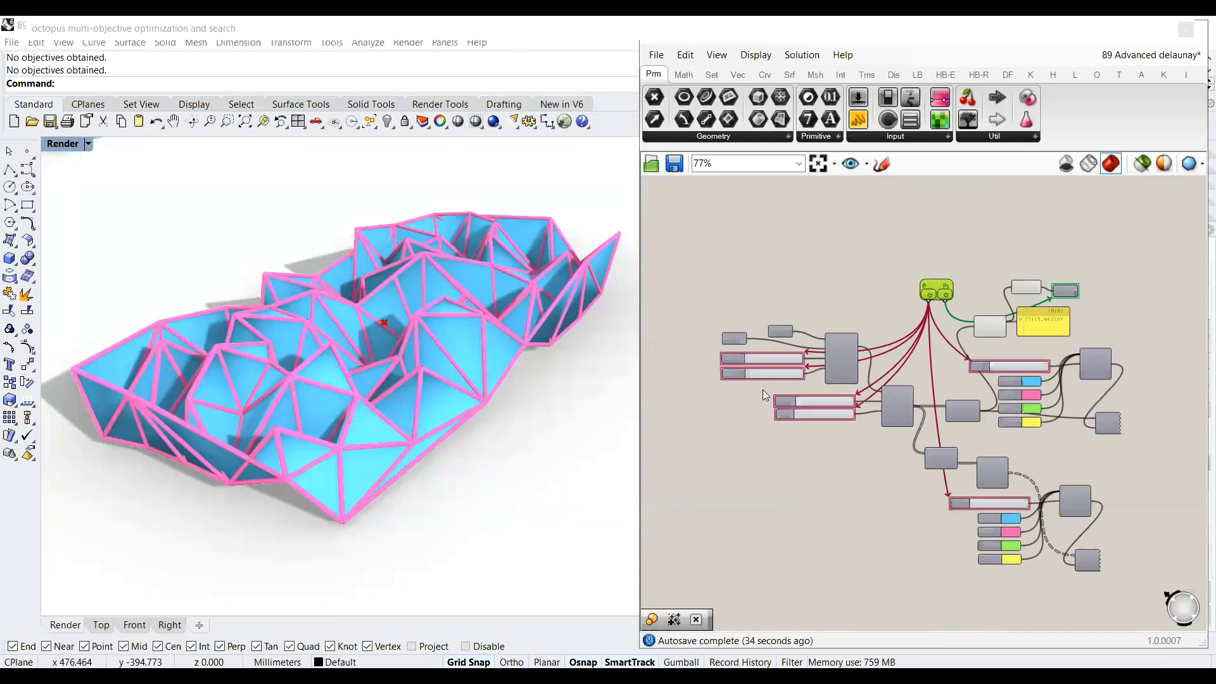
{"action": "scroll", "coordinate": [822, 323], "scroll_direction": "up", "scroll_amount": 3}
{"action": "left_click_drag", "start_coordinate": [828, 321], "coordinate": [754, 320]}
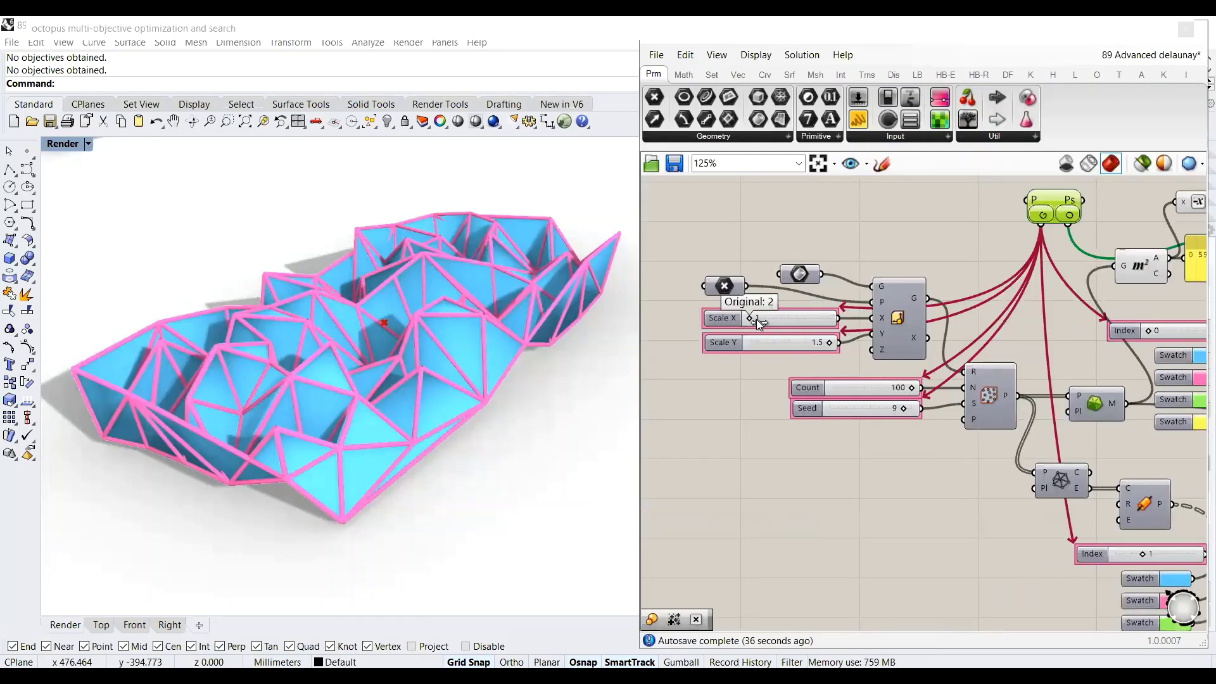
{"action": "scroll", "coordinate": [783, 332], "scroll_direction": "down", "scroll_amount": 2}
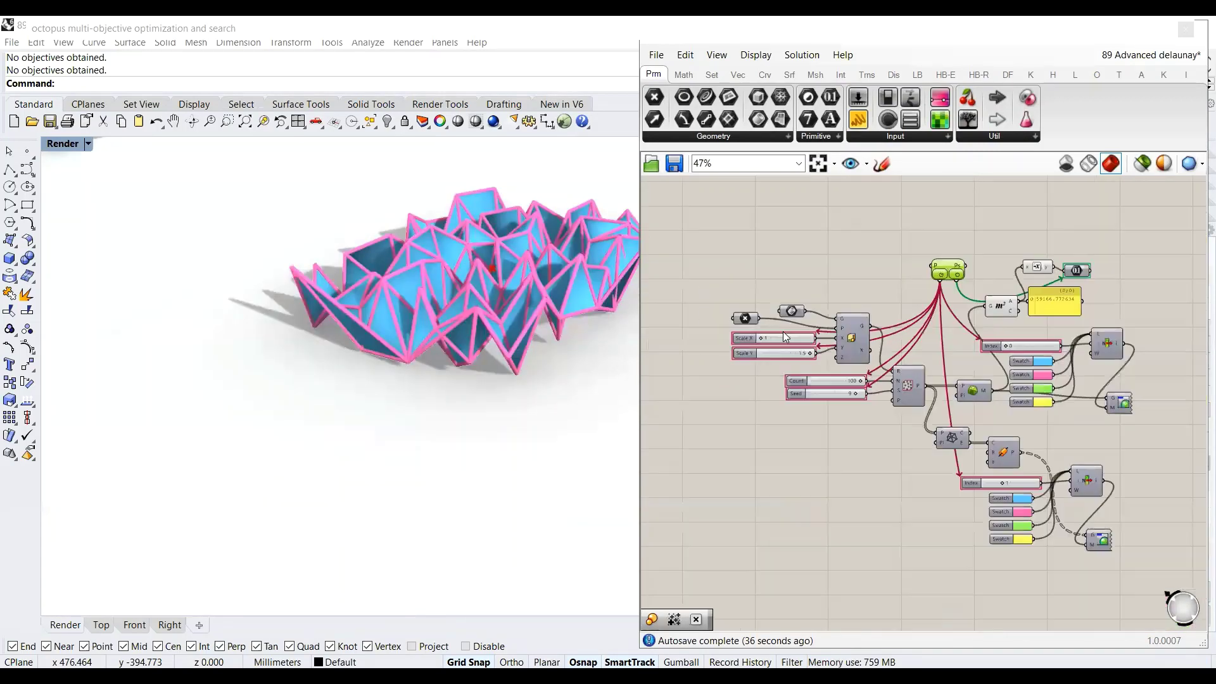
{"action": "scroll", "coordinate": [936, 298], "scroll_direction": "down", "scroll_amount": 2}
{"action": "scroll", "coordinate": [895, 344], "scroll_direction": "up", "scroll_amount": 4}
{"action": "scroll", "coordinate": [921, 345], "scroll_direction": "up", "scroll_amount": 4}
{"action": "right_click", "coordinate": [1024, 265]}
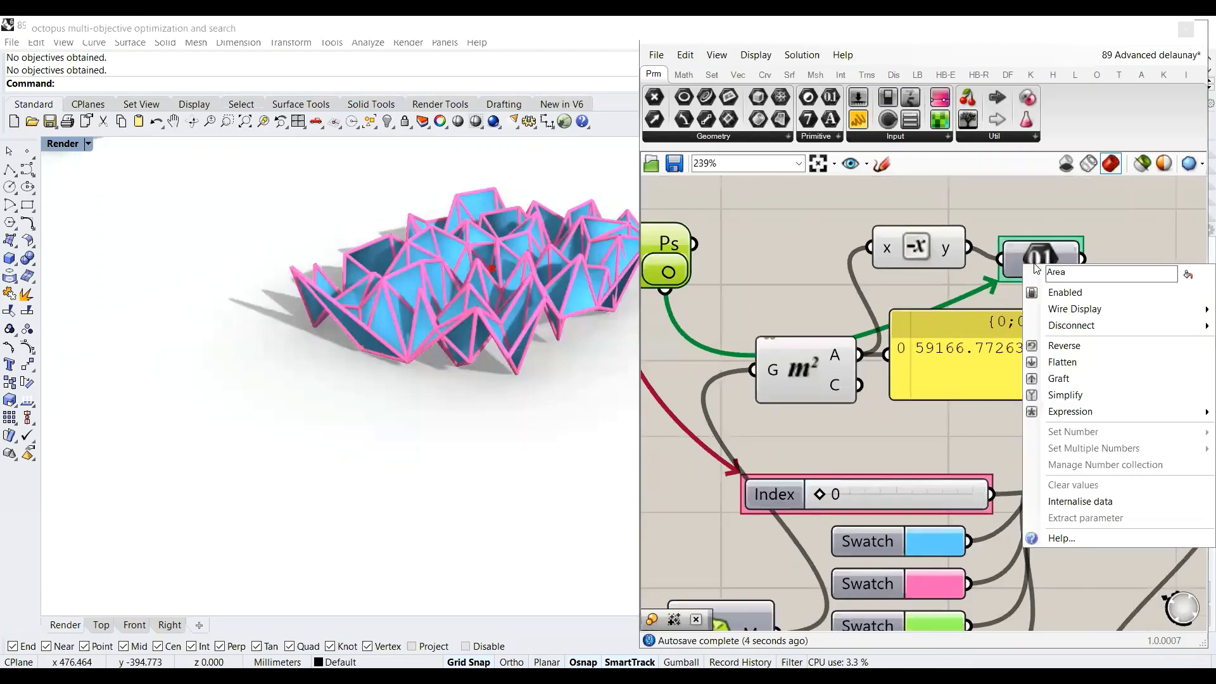
Connect the Area parameter to the Octopus O input and select the Octopus component
{"action": "scroll", "coordinate": [977, 287], "scroll_direction": "down", "scroll_amount": 2}
{"action": "scroll", "coordinate": [855, 266], "scroll_direction": "up", "scroll_amount": 2}
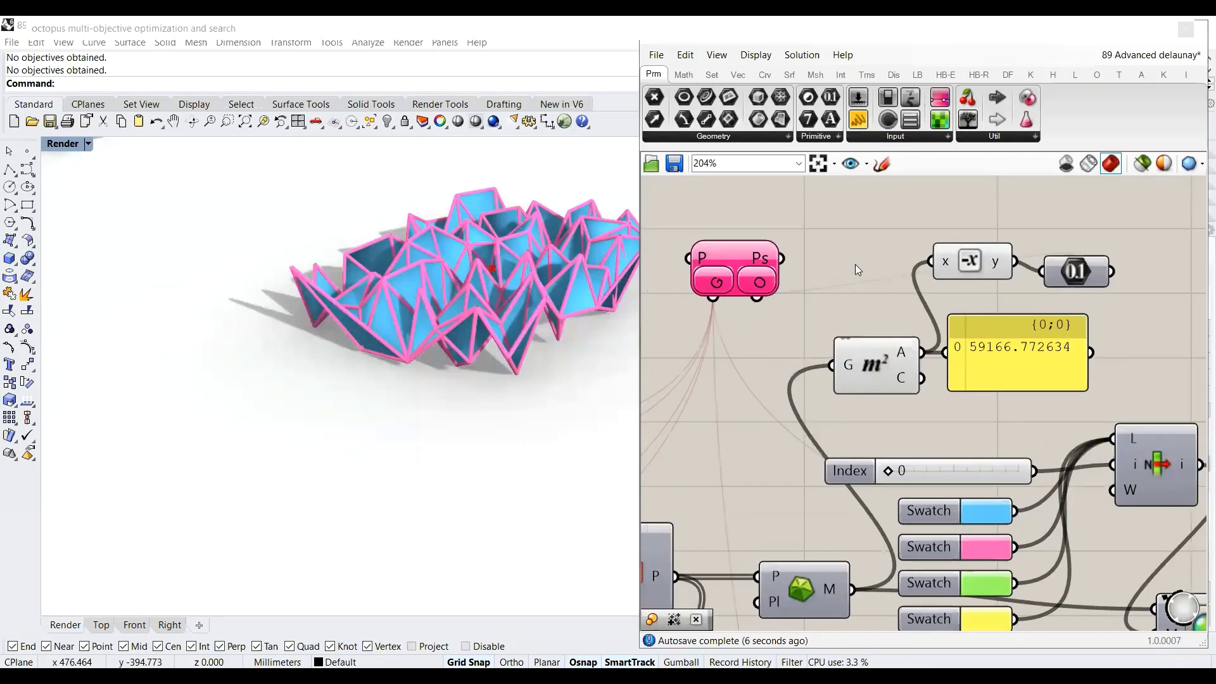
{"action": "left_click_drag", "start_coordinate": [737, 304], "coordinate": [884, 277]}
{"action": "left_click", "coordinate": [719, 260]}
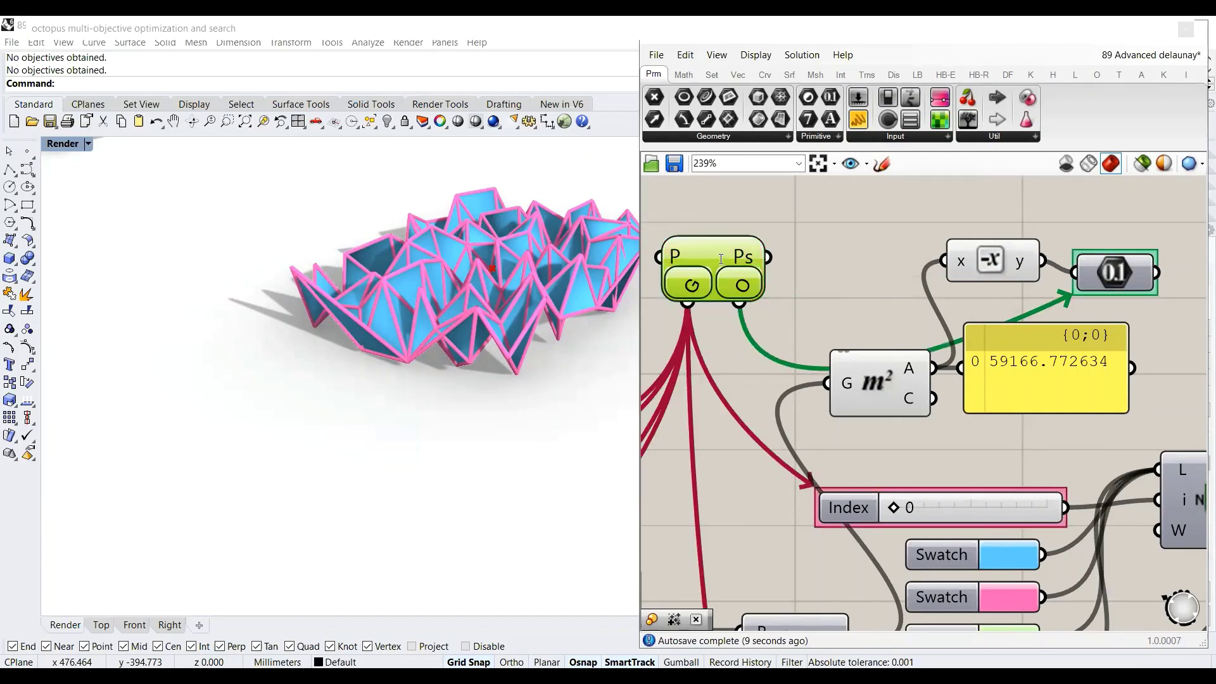
{"action": "double_click", "coordinate": [720, 260]}
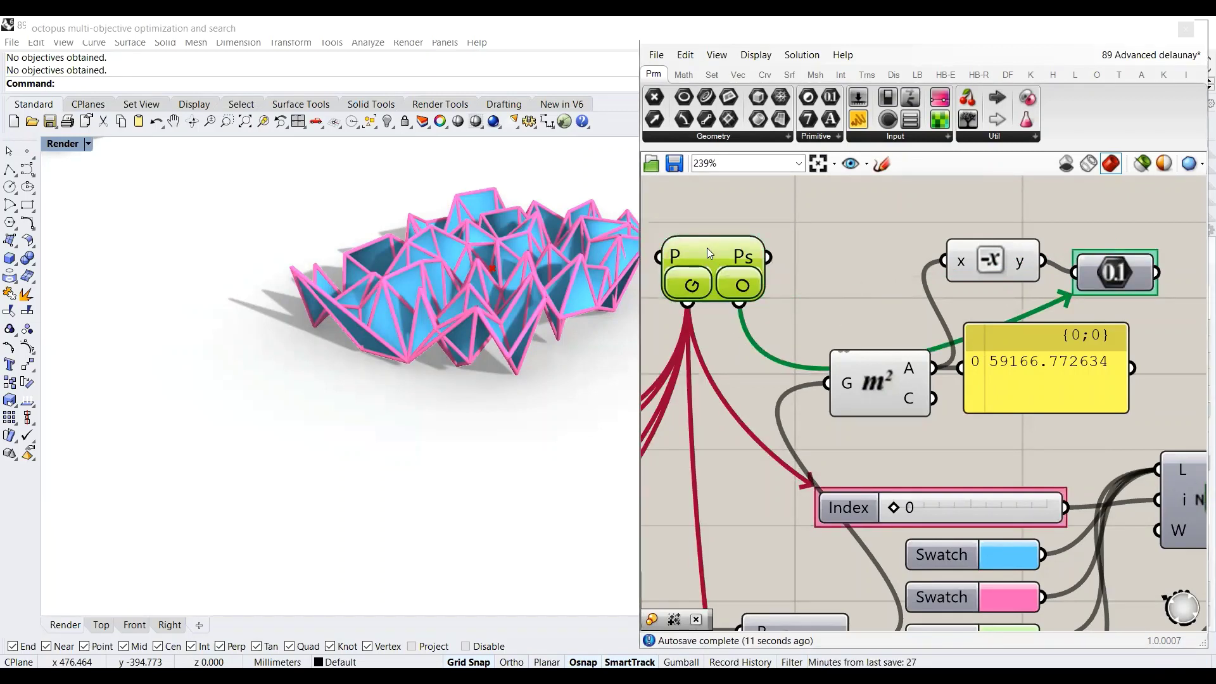
{"action": "double_click", "coordinate": [706, 249]}
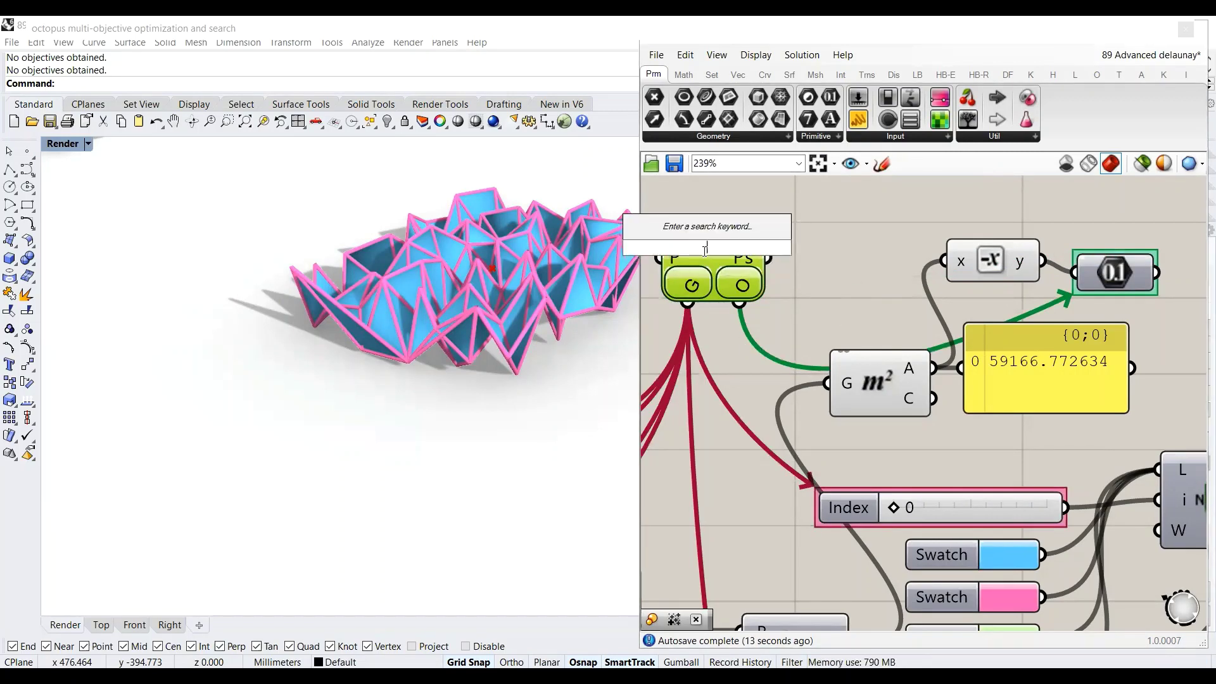
{"action": "left_click", "coordinate": [412, 84]}
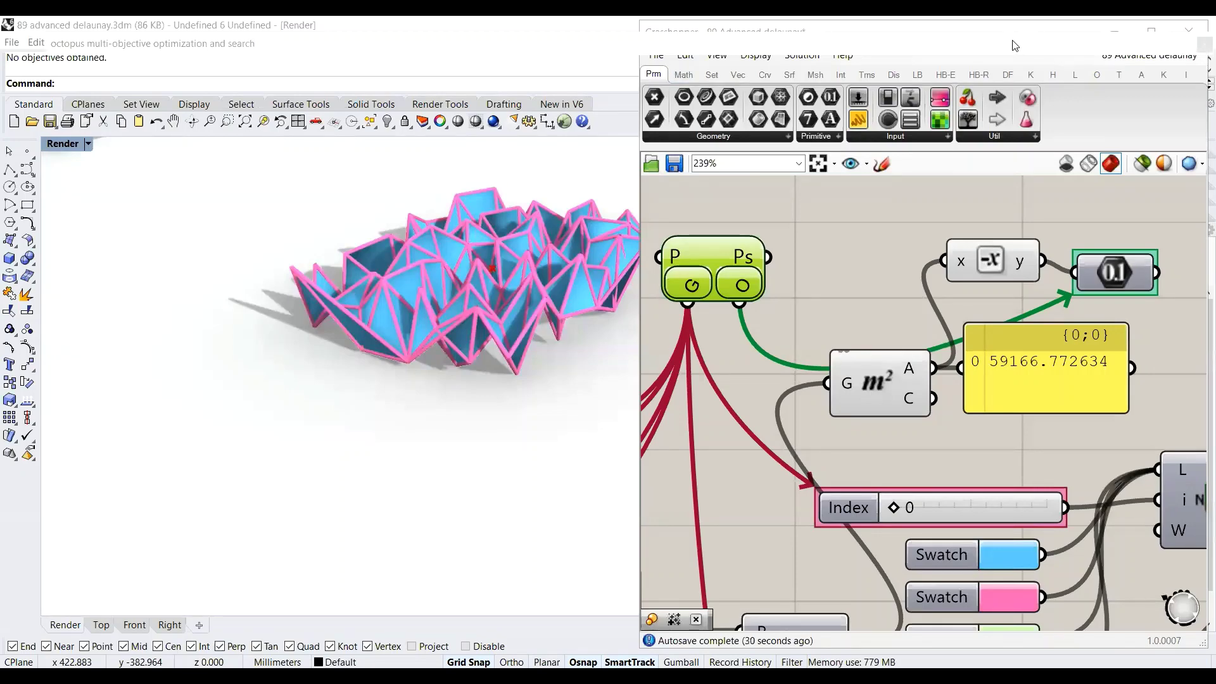
Expand the collapsed Octopus window to full size and reposition it
{"action": "double_click", "coordinate": [1015, 45]}
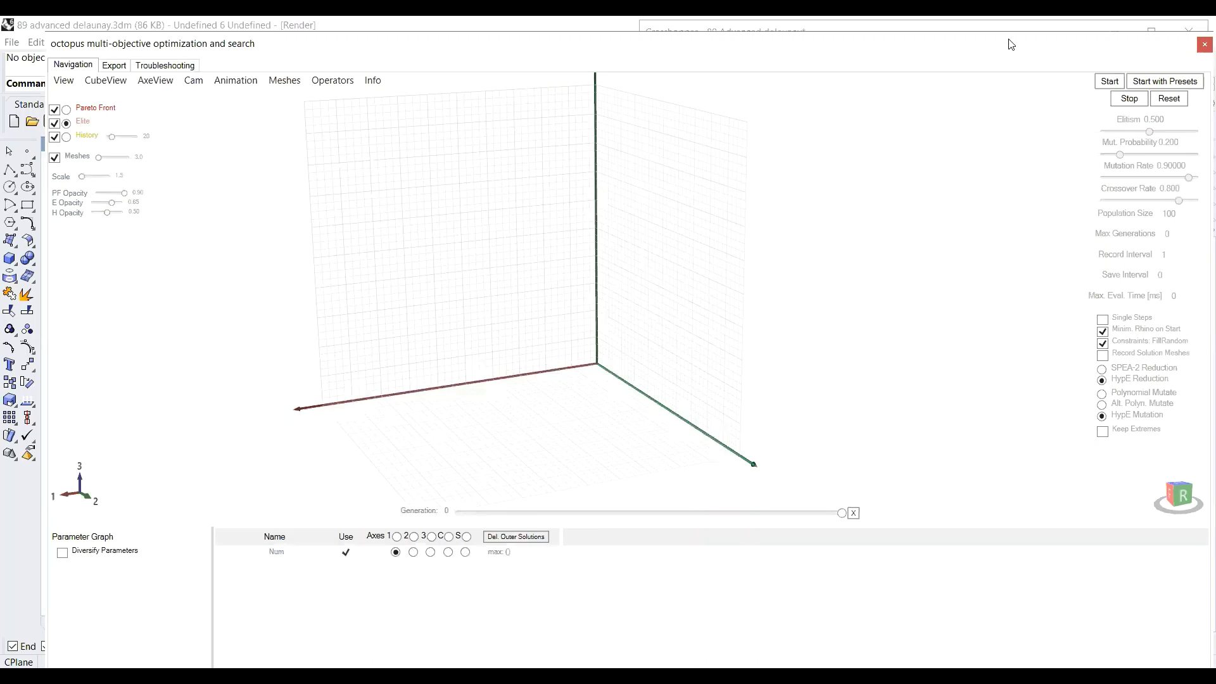
{"action": "left_click_drag", "start_coordinate": [1011, 44], "coordinate": [997, 41]}
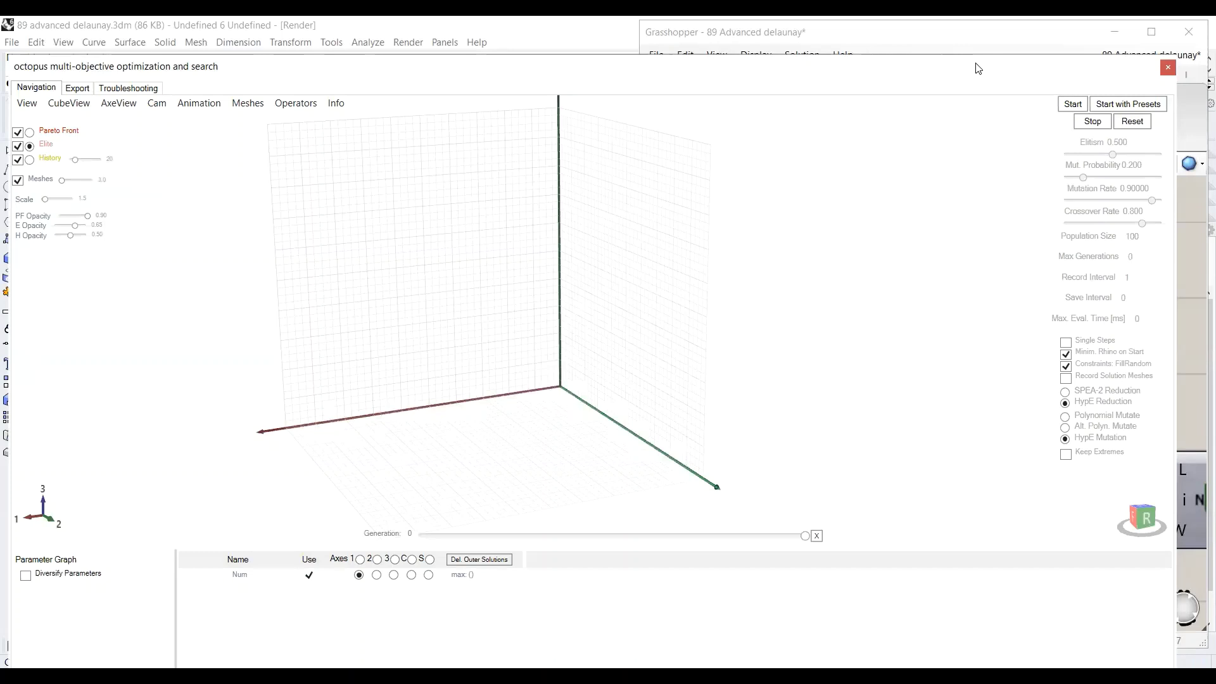
{"action": "left_click_drag", "start_coordinate": [983, 69], "coordinate": [991, 65]}
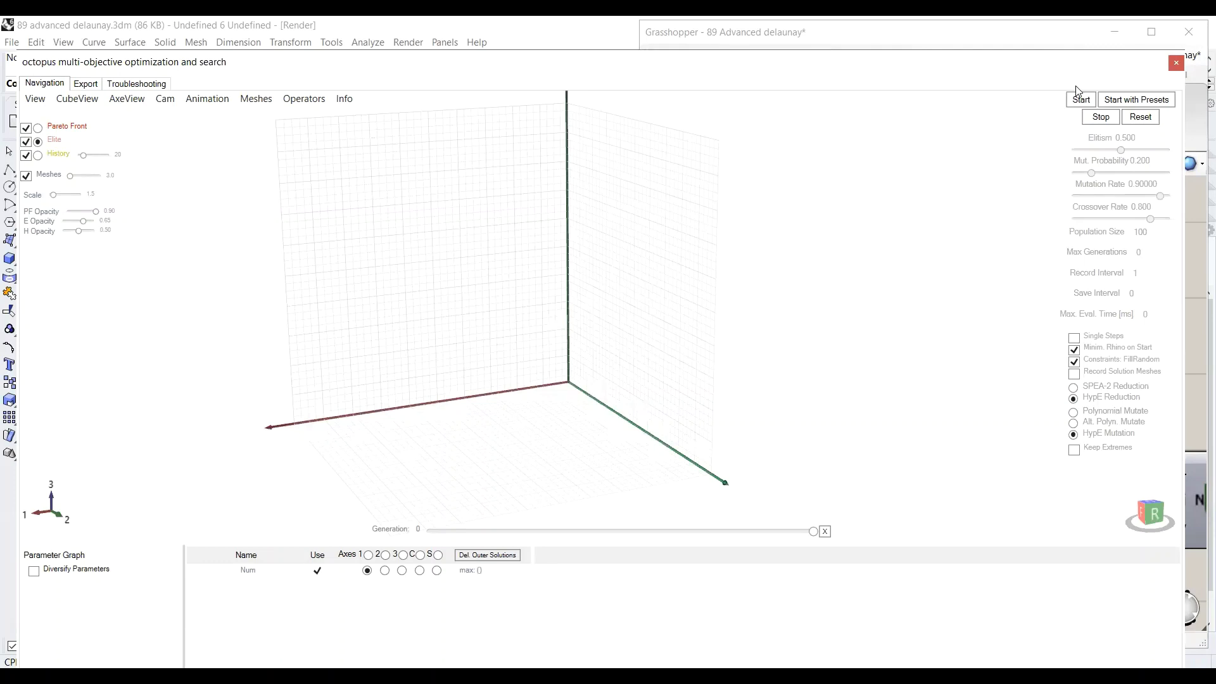
Close and reopen the Octopus window so its objective is listed as Area
{"action": "left_click", "coordinate": [1176, 68]}
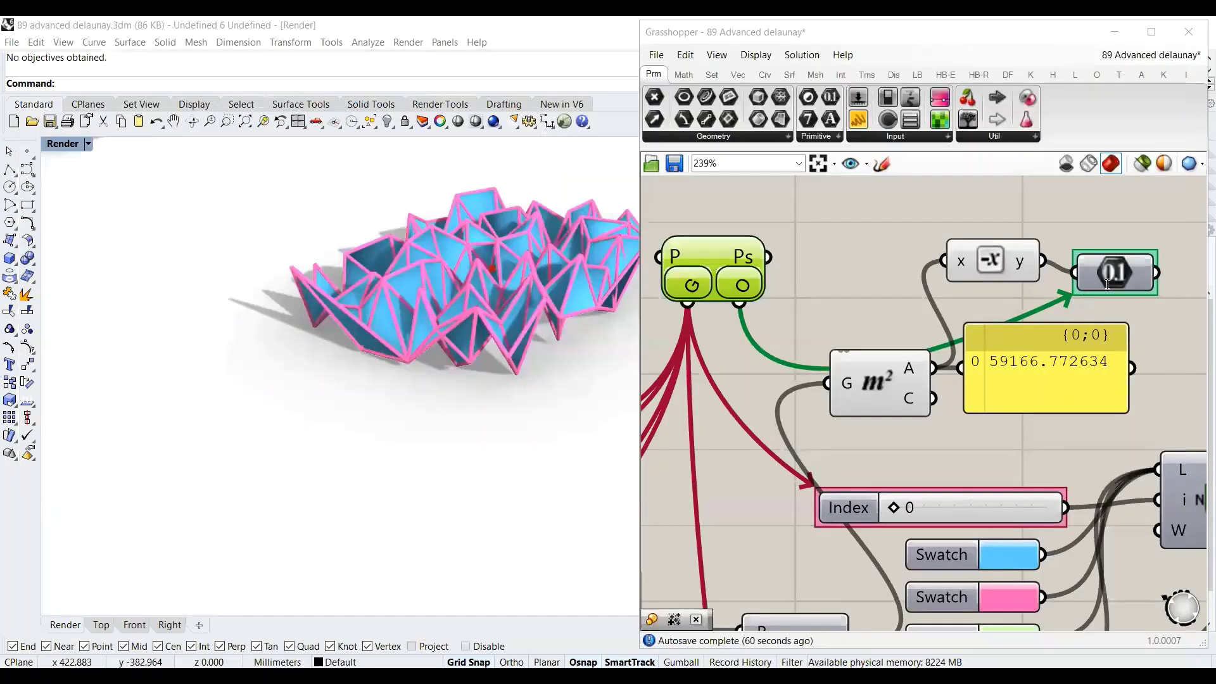
{"action": "right_click", "coordinate": [1105, 271]}
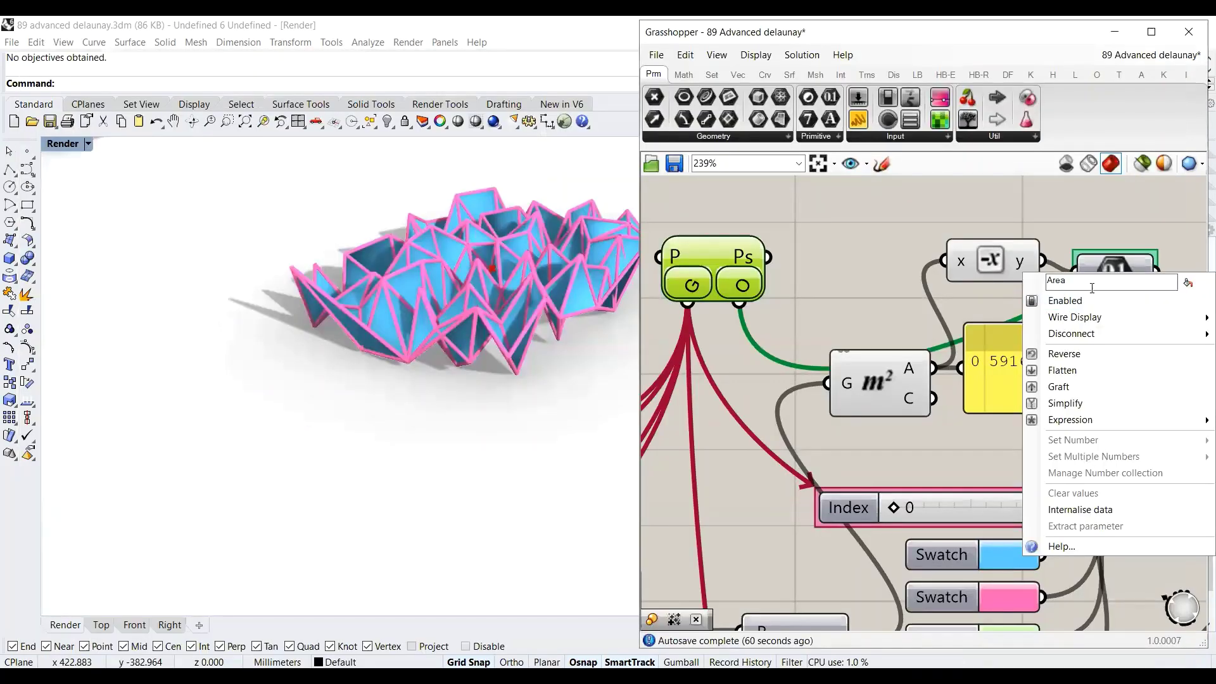
{"action": "left_click", "coordinate": [888, 306]}
{"action": "double_click", "coordinate": [713, 269]}
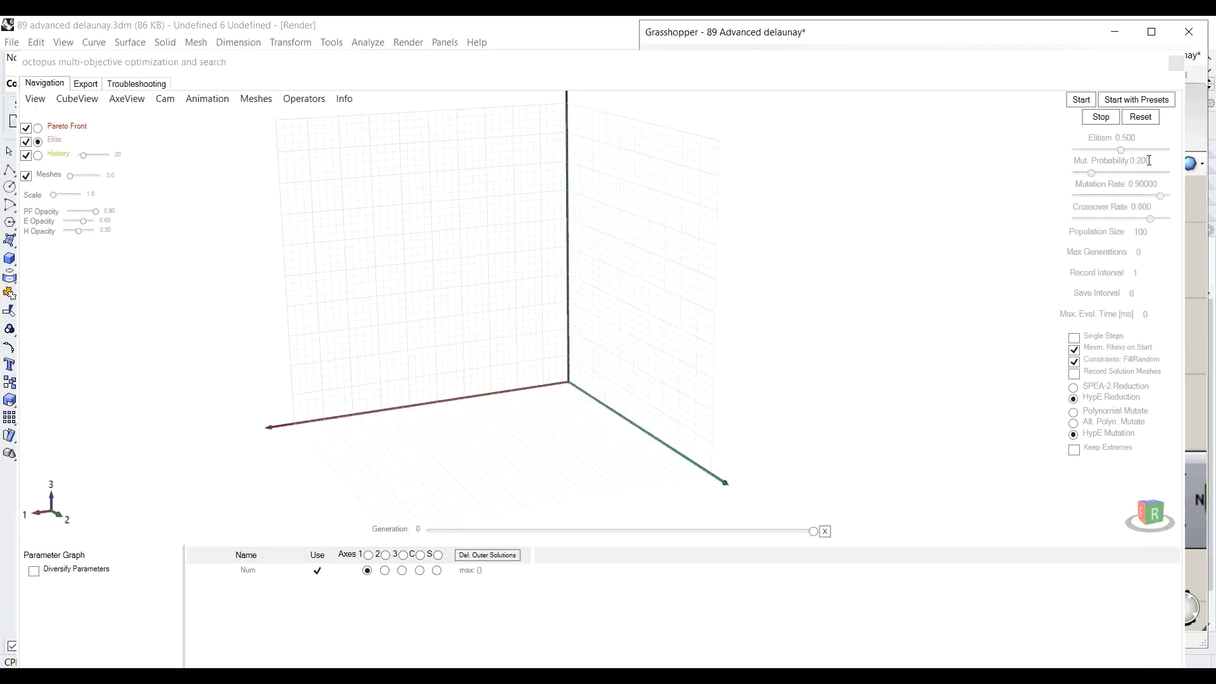
{"action": "left_click", "coordinate": [1140, 117]}
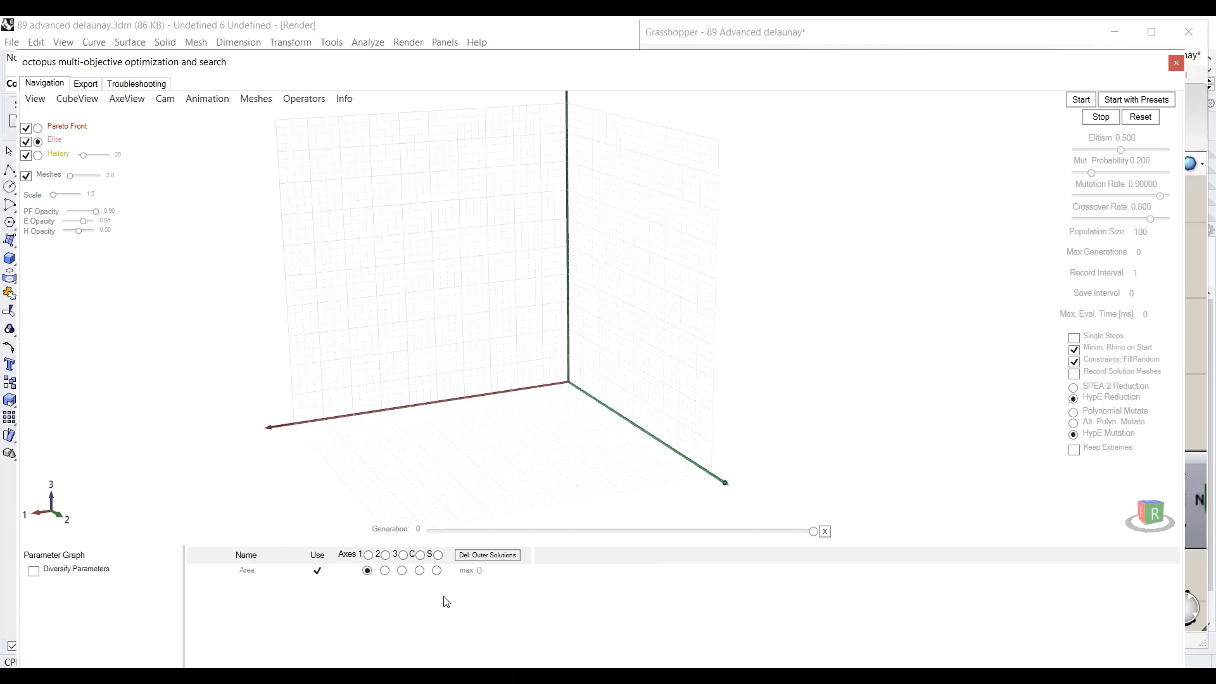
Enable Diversify Parameters and start the Octopus optimization run
{"action": "left_click", "coordinate": [34, 574]}
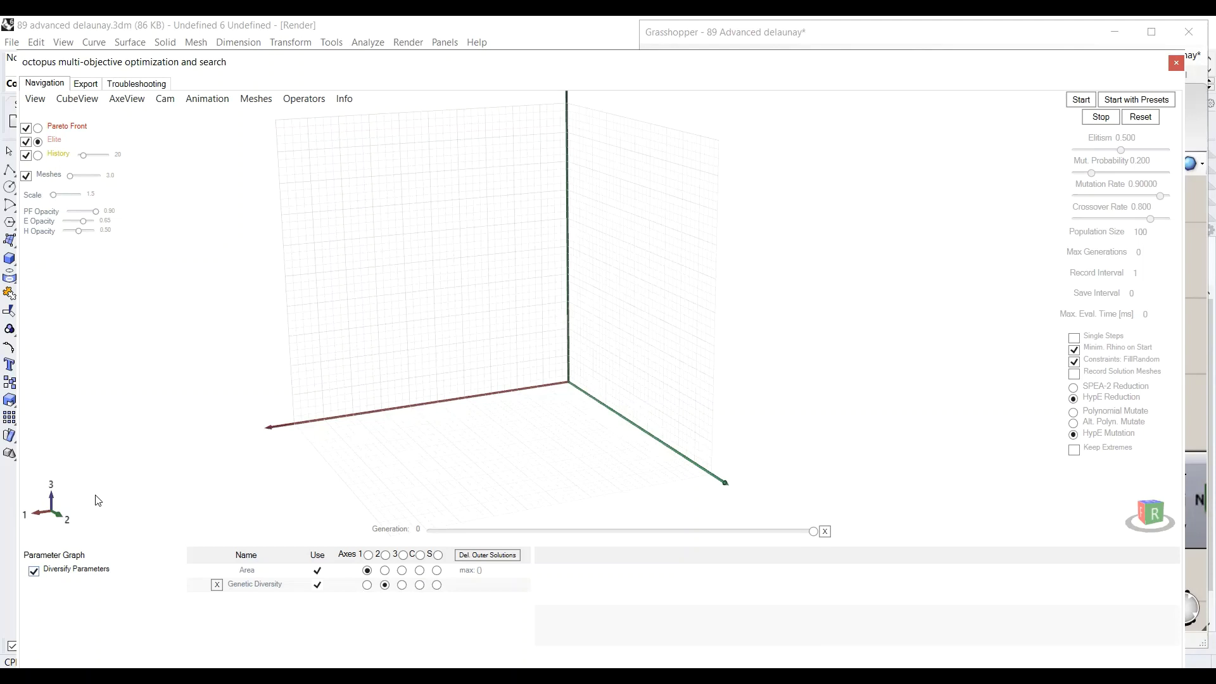
{"action": "left_click", "coordinate": [1081, 101]}
{"action": "left_click", "coordinate": [1081, 100]}
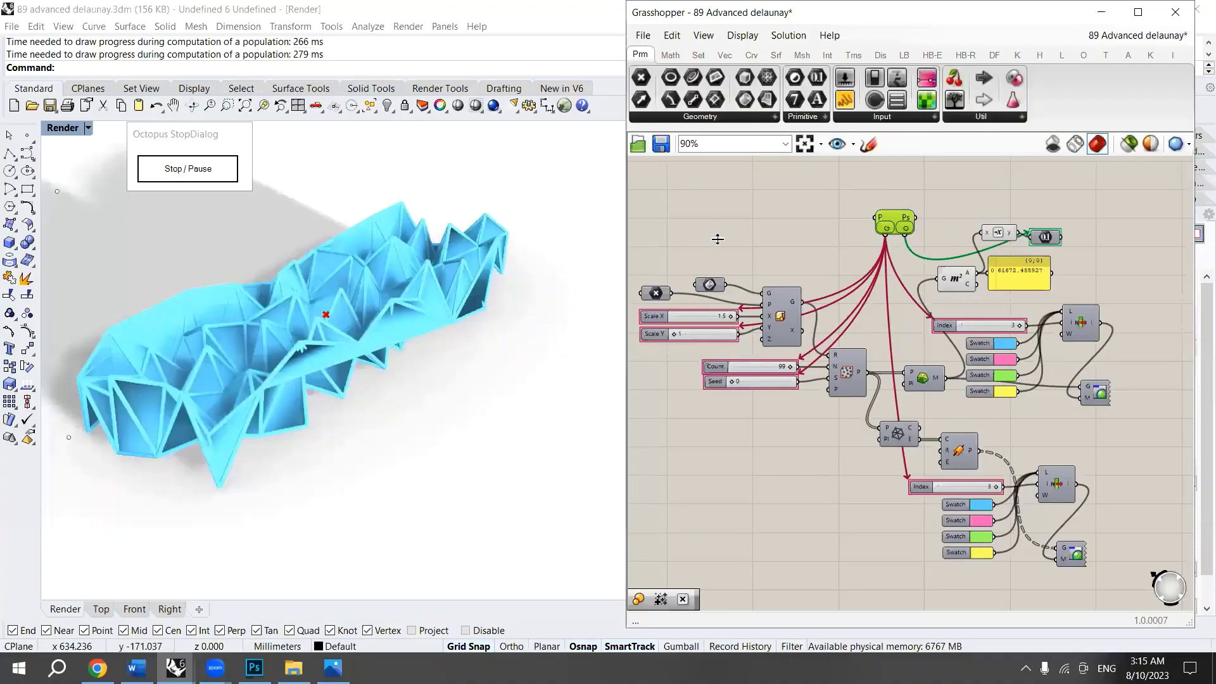
Stop the optimization at generation 17 and bring the full Octopus results window on screen
{"action": "left_click", "coordinate": [213, 168]}
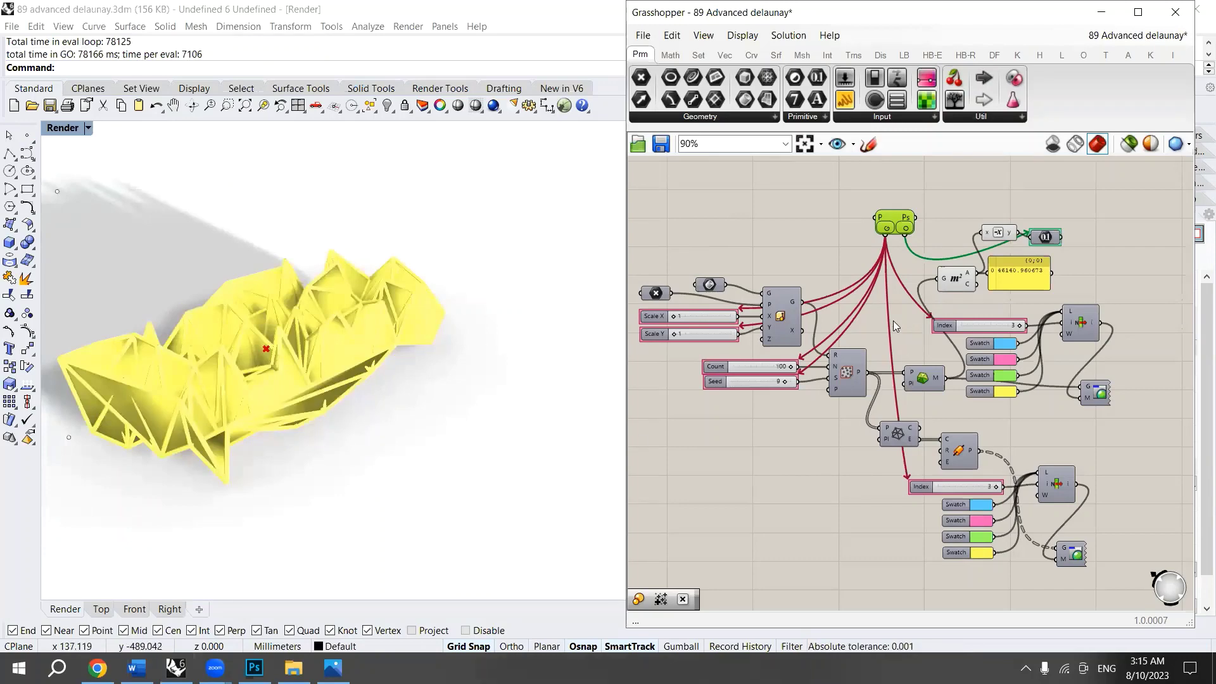
{"action": "double_click", "coordinate": [893, 218]}
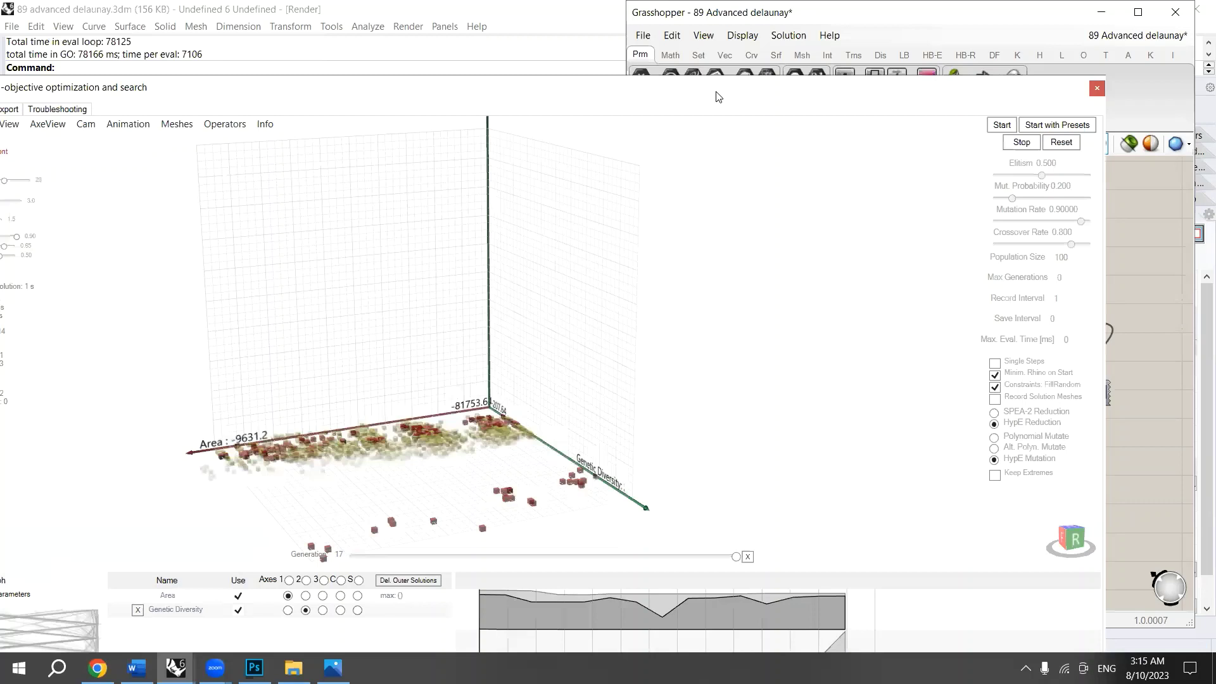
{"action": "left_click_drag", "start_coordinate": [718, 96], "coordinate": [806, 22]}
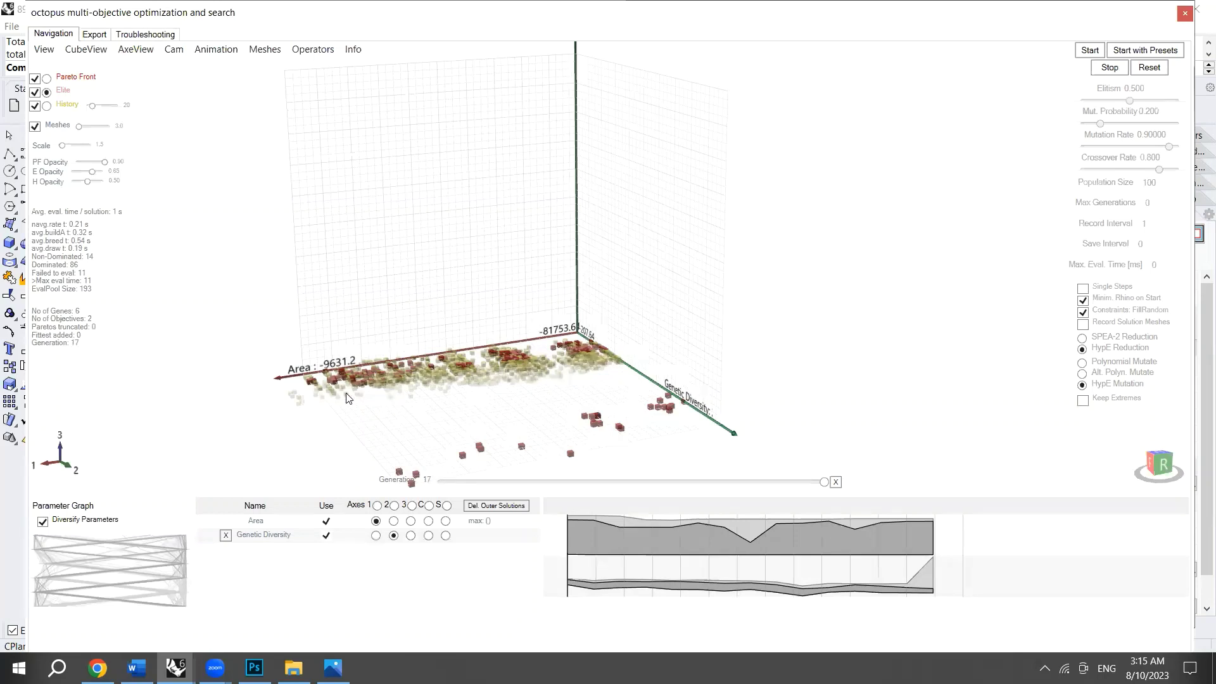
Reinstate one solution from the Area vs Genetic Diversity cloud, showing a small cyan-edged mesh
{"action": "mouse_move", "coordinate": [348, 397]}
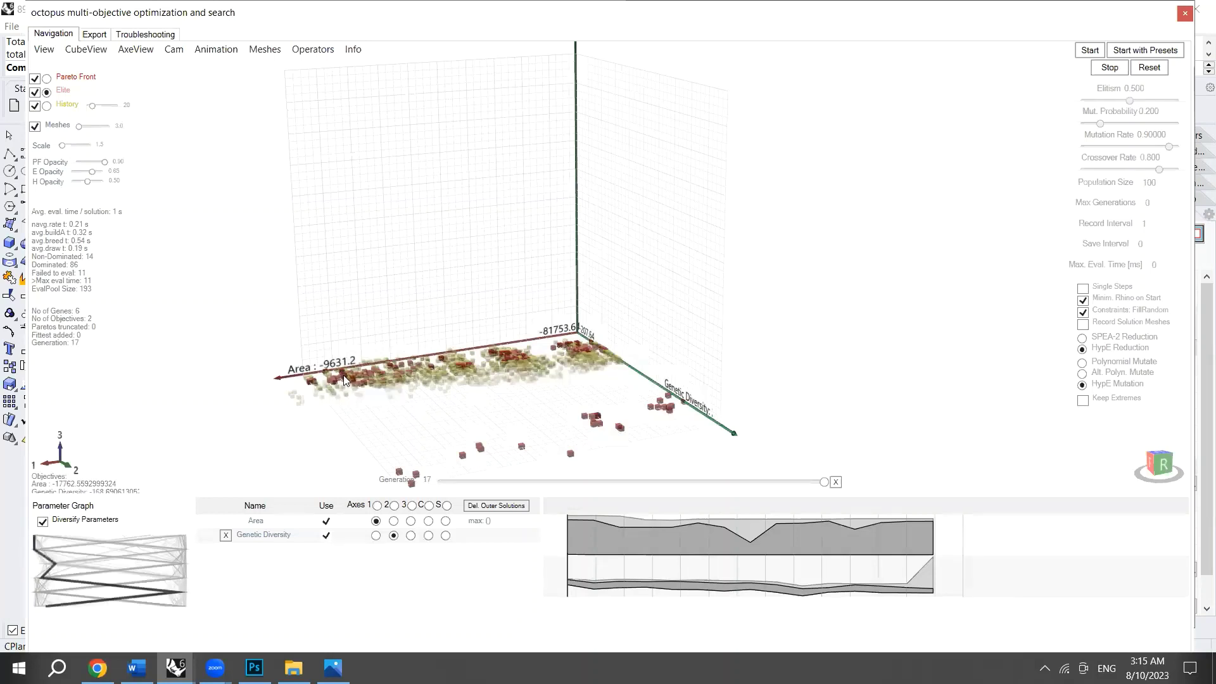
{"action": "right_click", "coordinate": [345, 380]}
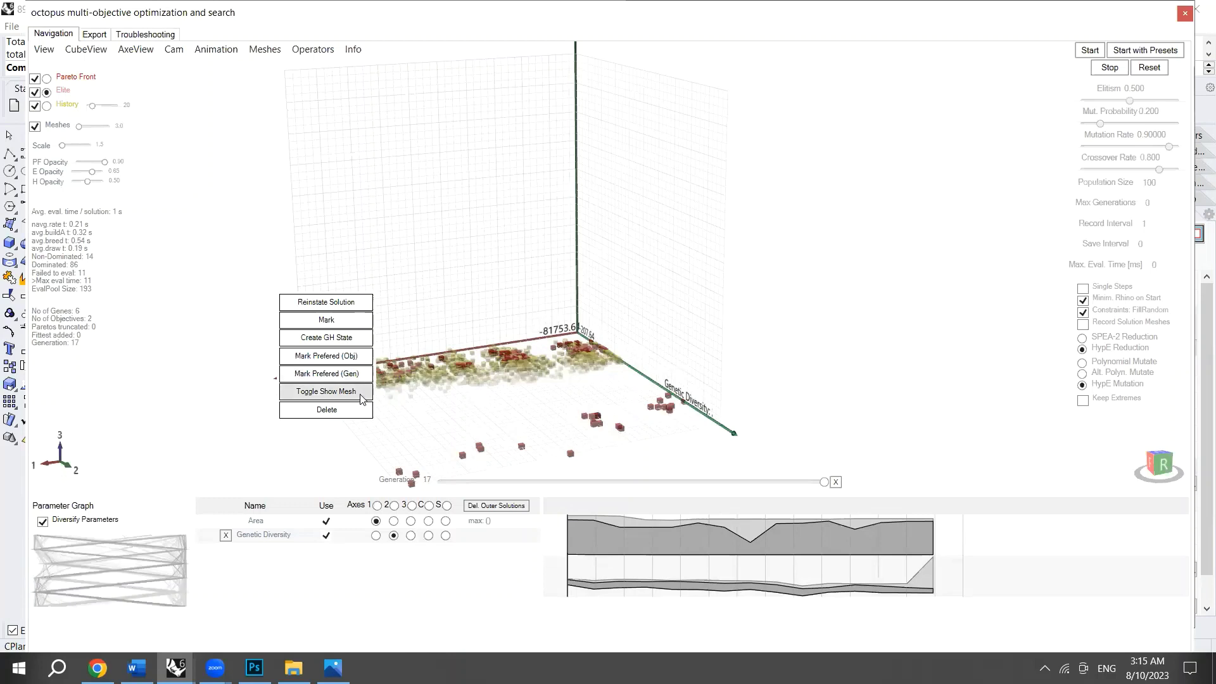
{"action": "left_click", "coordinate": [342, 309]}
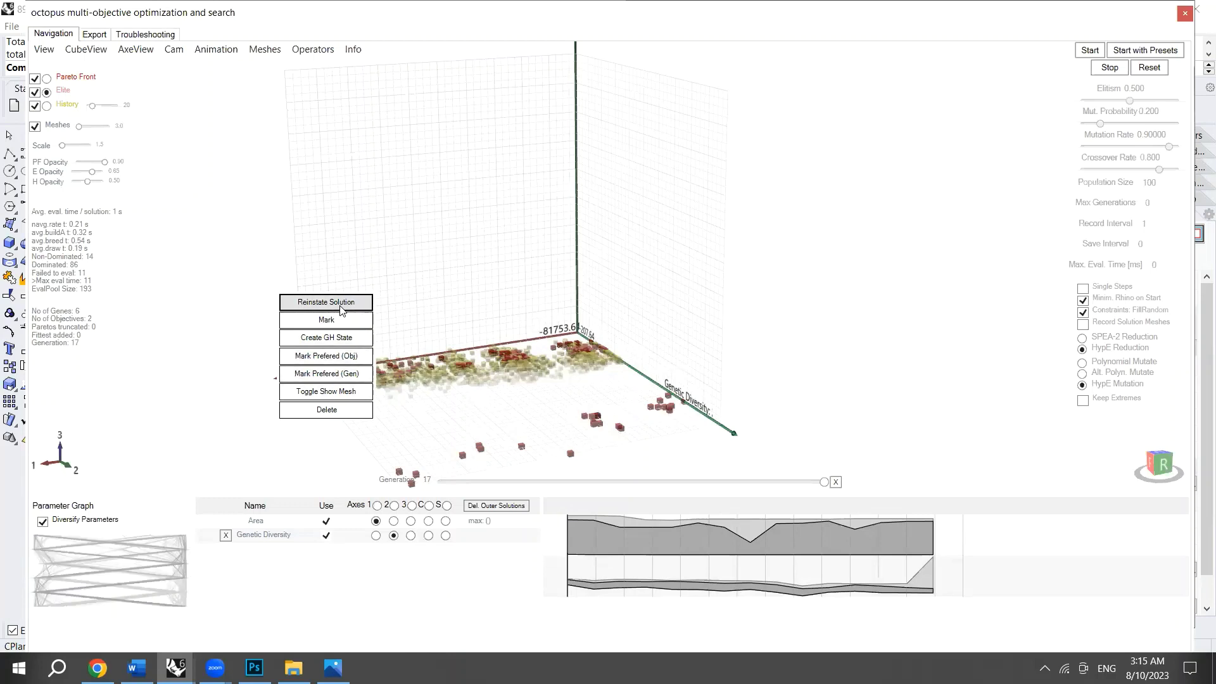
Shrink the results window beside the Rhino viewport and reinstate a solution with a larger mesh
{"action": "double_click", "coordinate": [955, 9]}
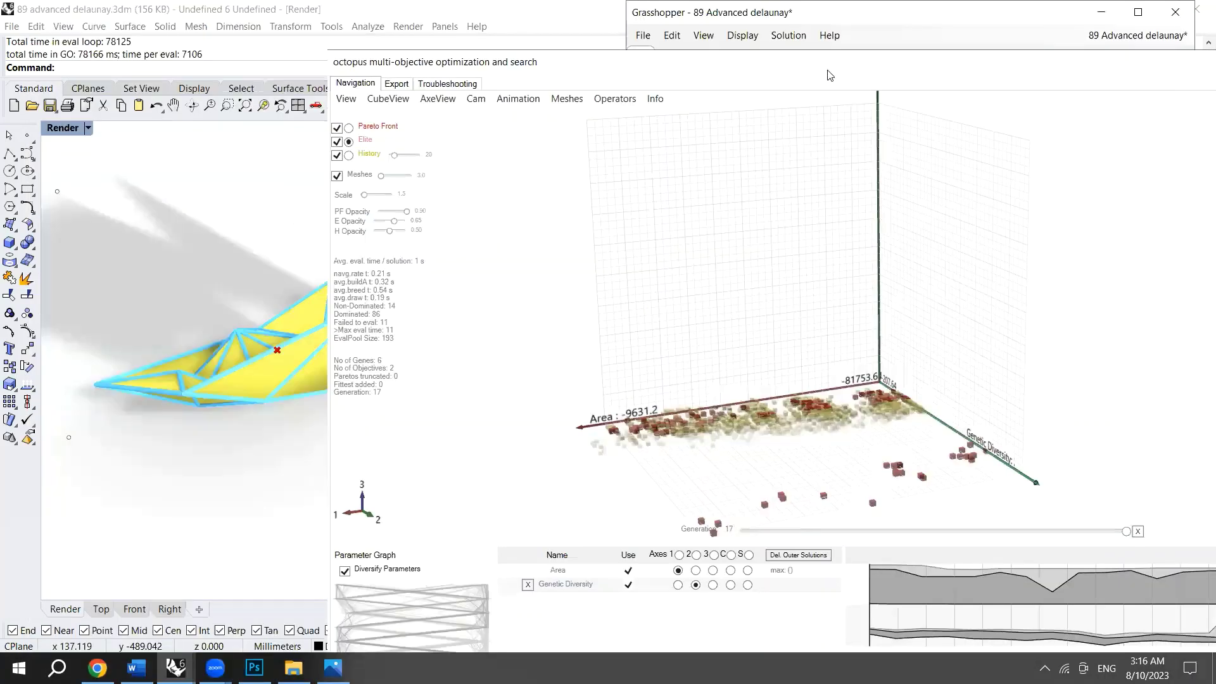
{"action": "left_click_drag", "start_coordinate": [831, 76], "coordinate": [1051, 40]}
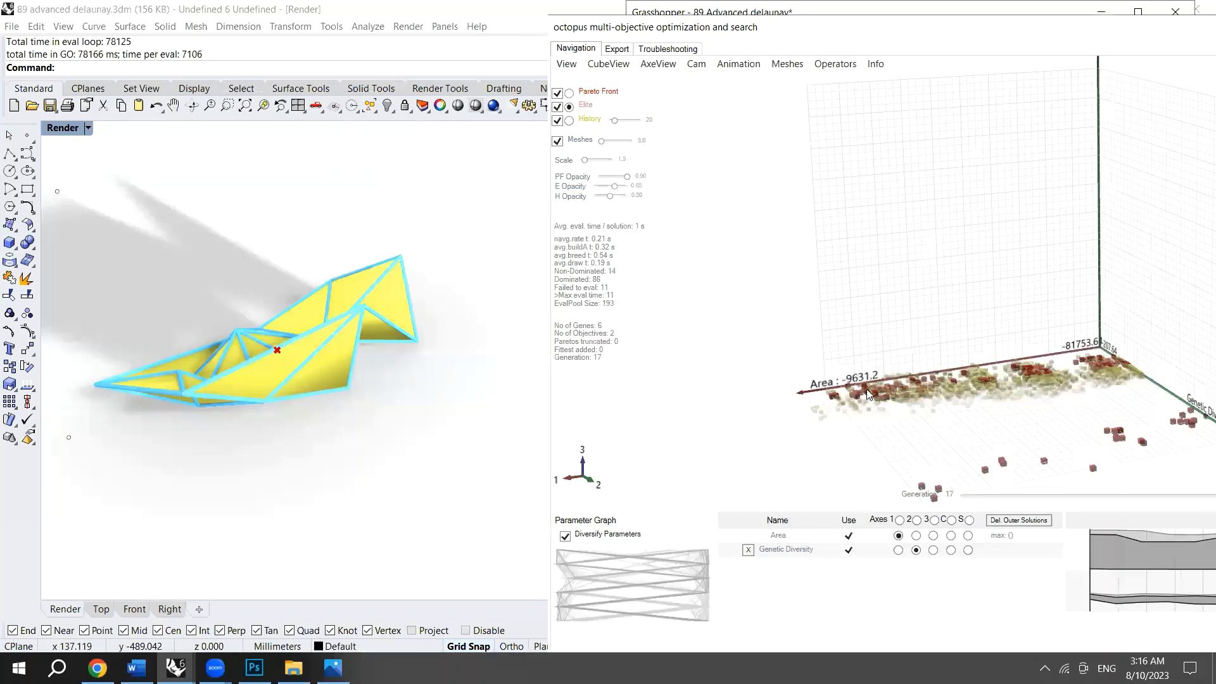
{"action": "right_click", "coordinate": [1122, 363]}
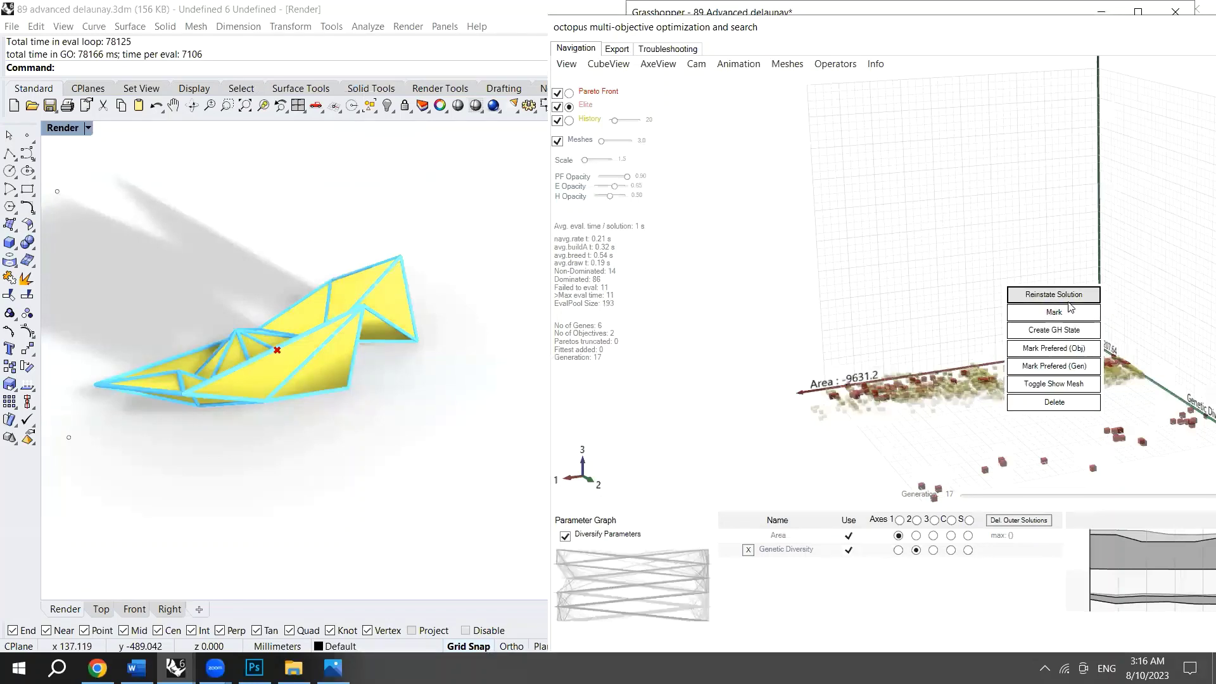
{"action": "left_click", "coordinate": [1069, 301]}
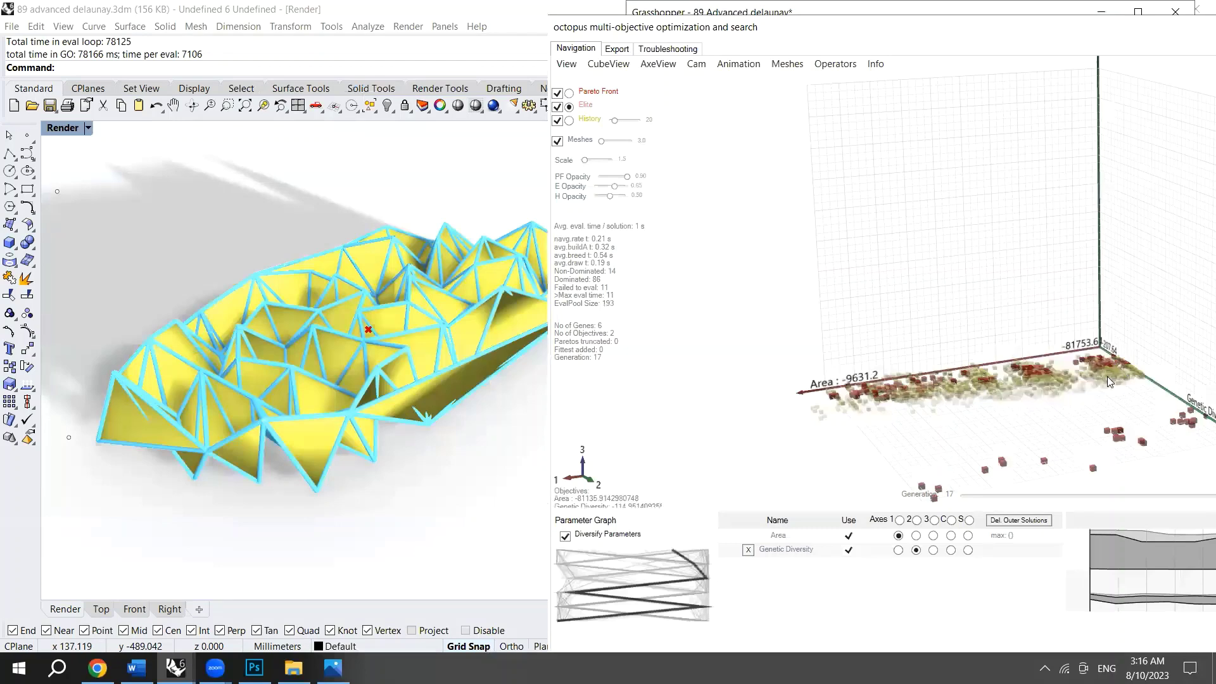
Reinstate another solution, displaying a much larger pink-edged Delaunay mesh
{"action": "right_click", "coordinate": [1099, 366]}
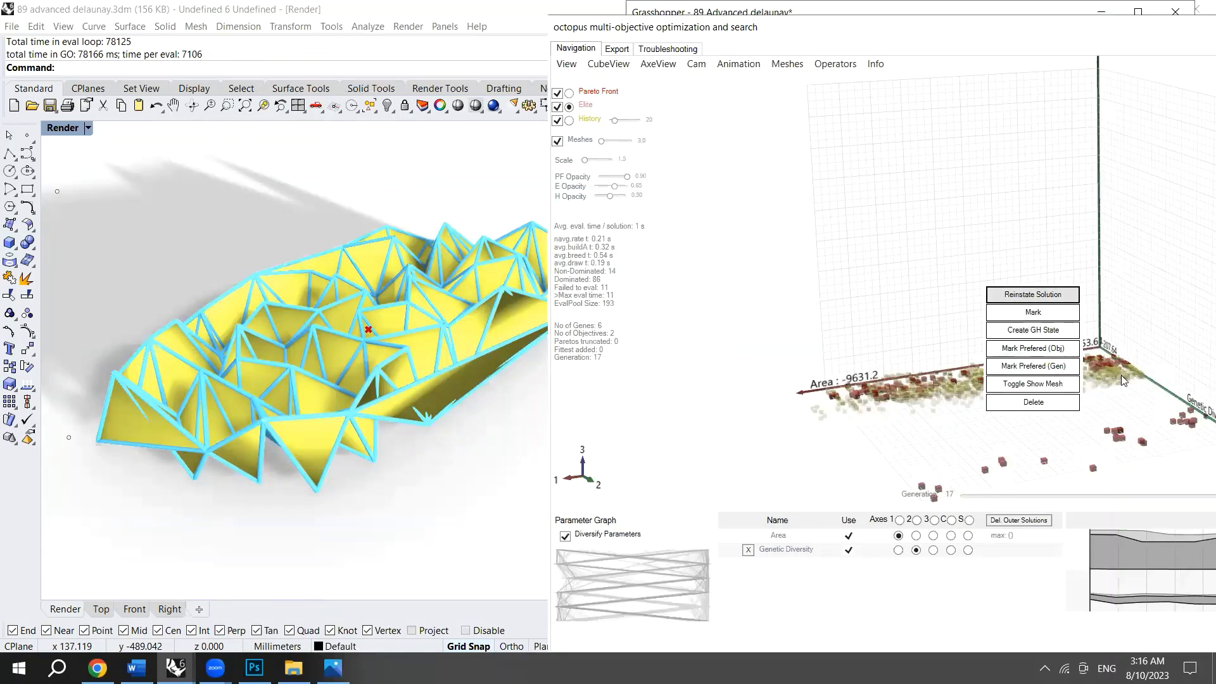
{"action": "right_click", "coordinate": [1122, 375]}
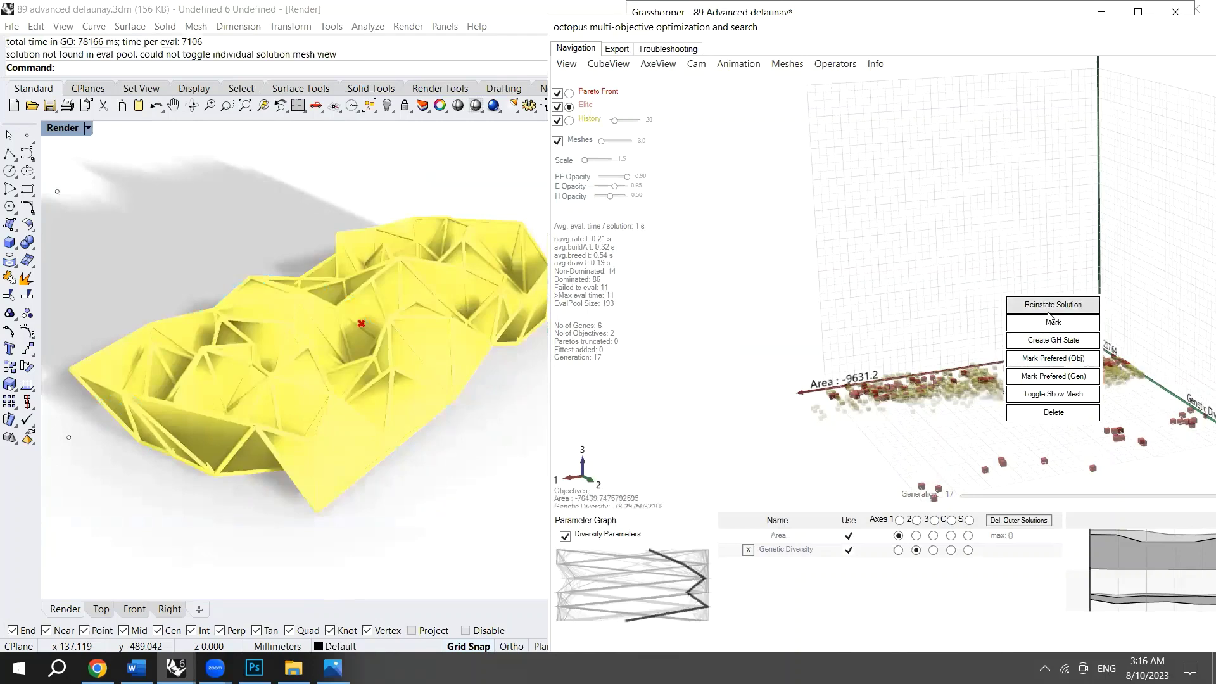
{"action": "left_click", "coordinate": [1052, 310]}
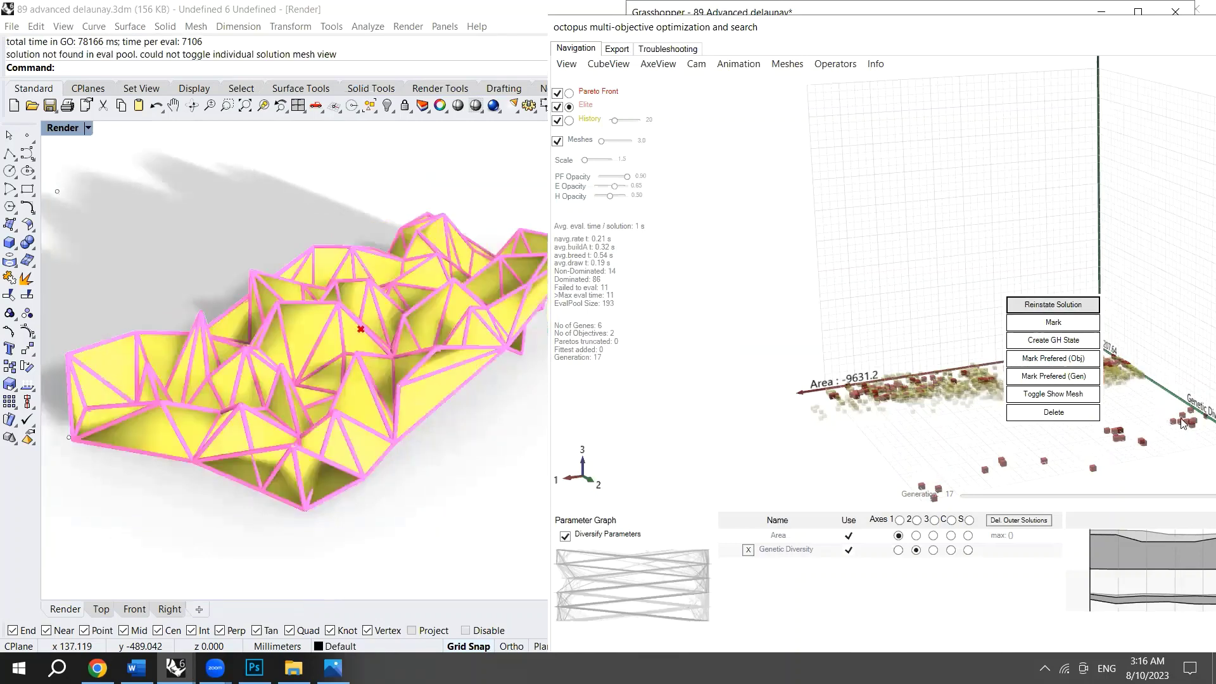
Reinstate four more solutions in turn, from a yellow-and-pink mesh to a small one, then a flat cyan quad
{"action": "right_click", "coordinate": [1182, 423]}
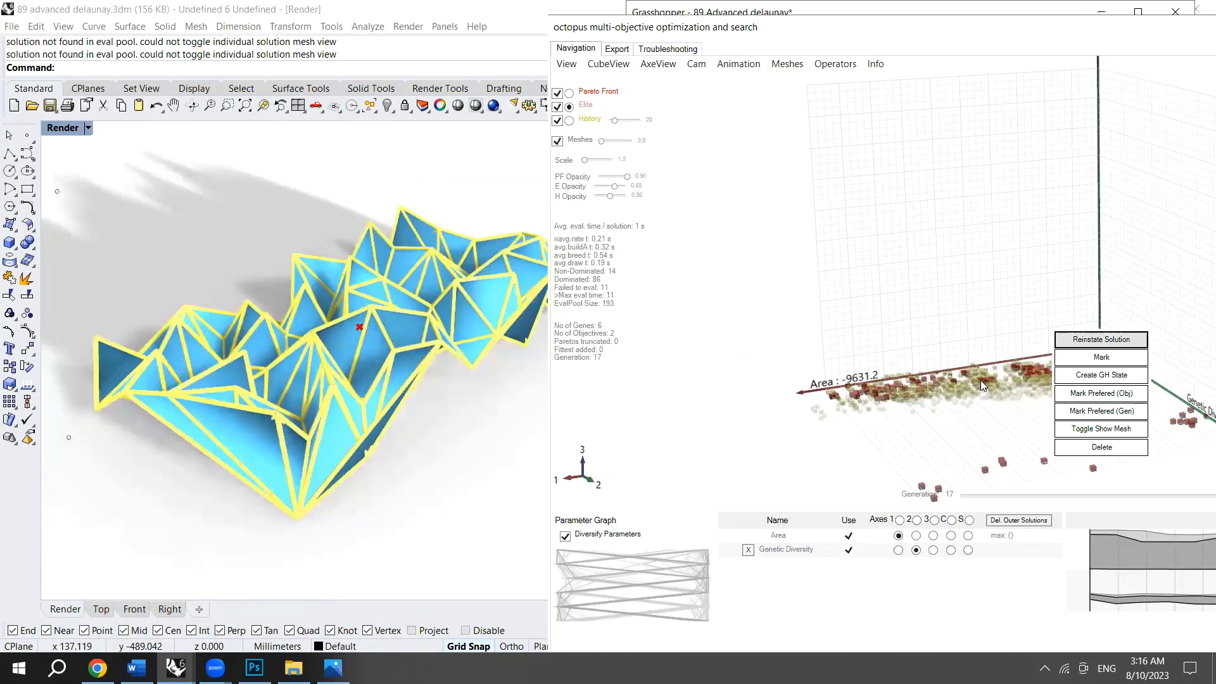
{"action": "right_click", "coordinate": [980, 381]}
{"action": "left_click", "coordinate": [942, 308]}
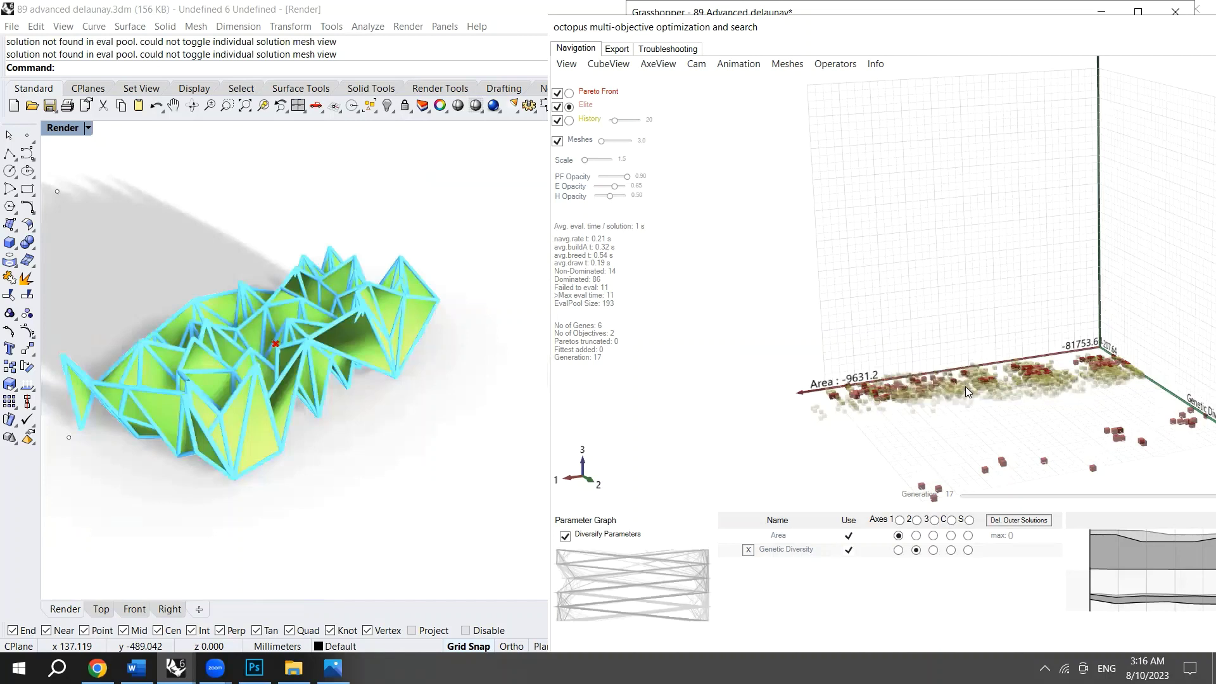
{"action": "right_click", "coordinate": [837, 397]}
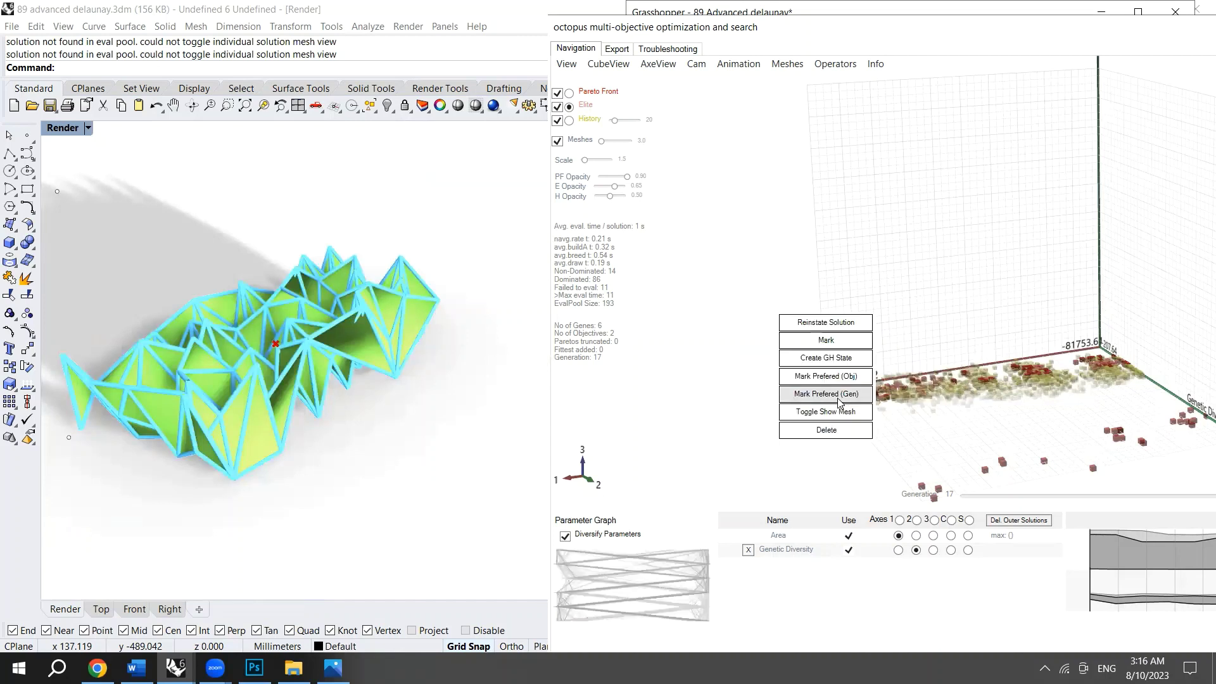
{"action": "left_click", "coordinate": [830, 323]}
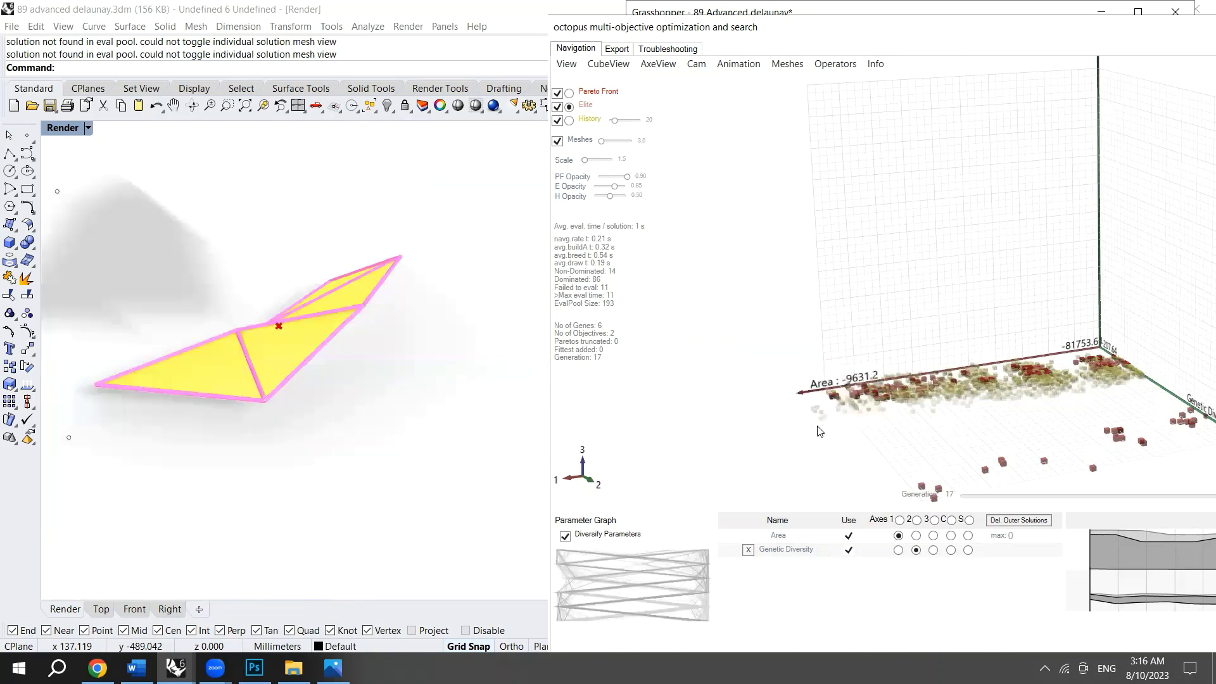
{"action": "right_click", "coordinate": [823, 417]}
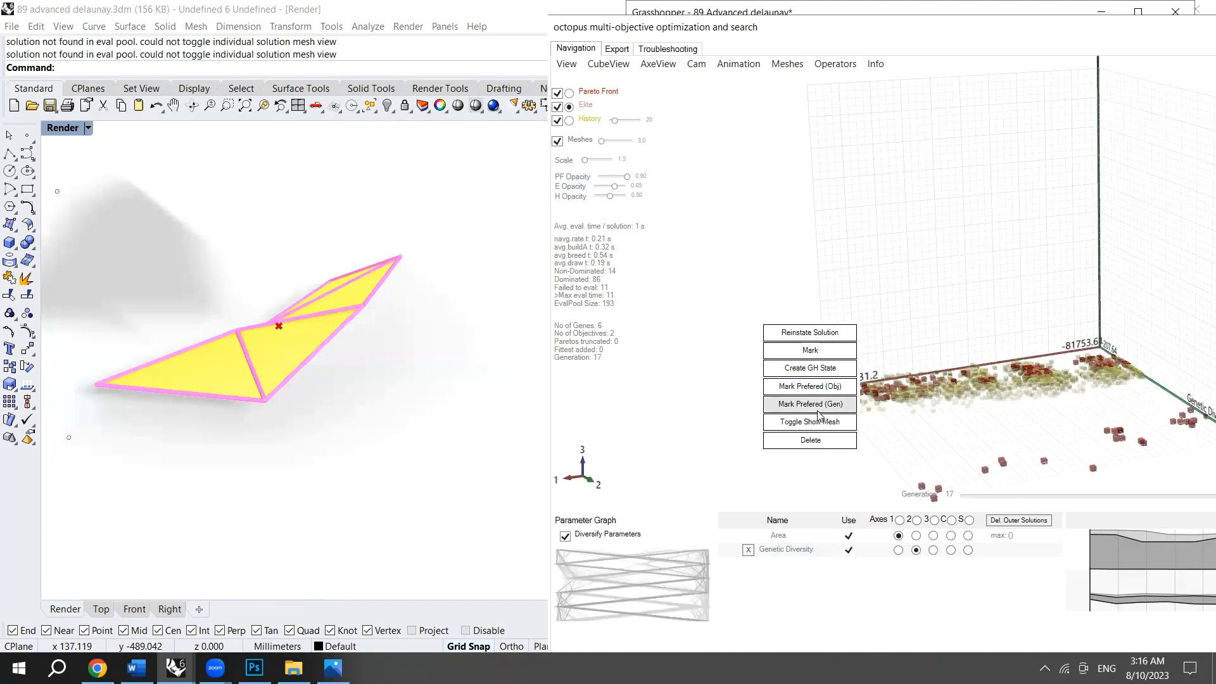
{"action": "left_click", "coordinate": [812, 335]}
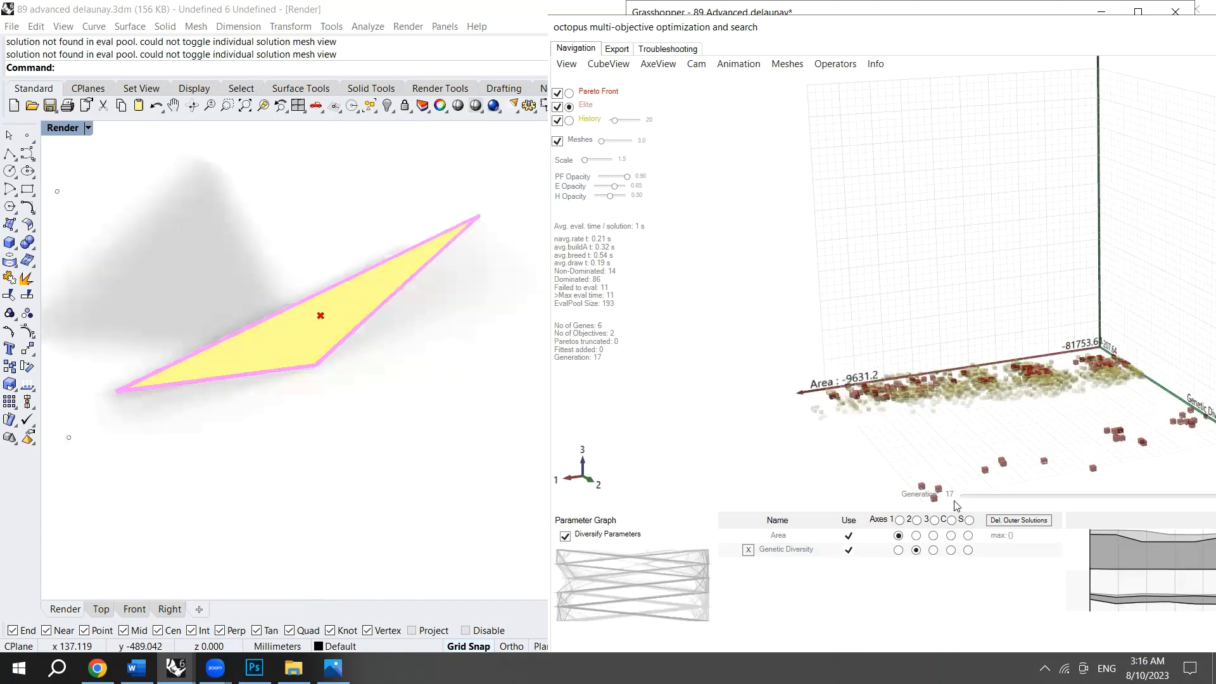
{"action": "right_click", "coordinate": [922, 488]}
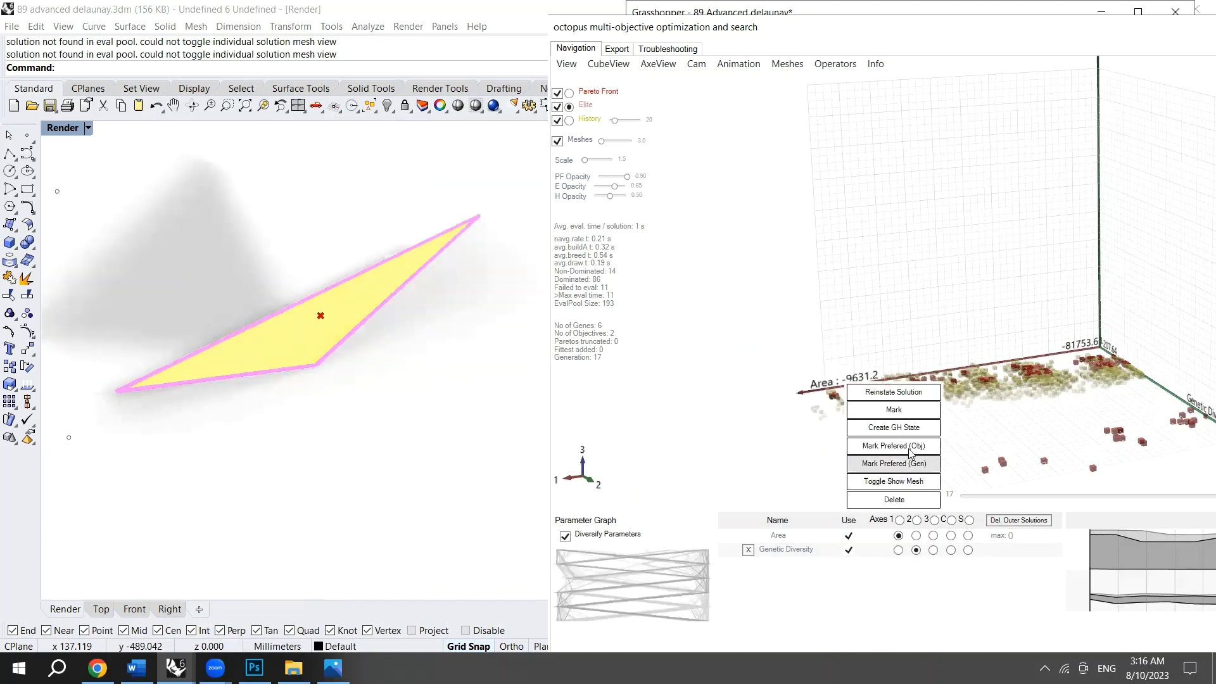
{"action": "left_click", "coordinate": [895, 394]}
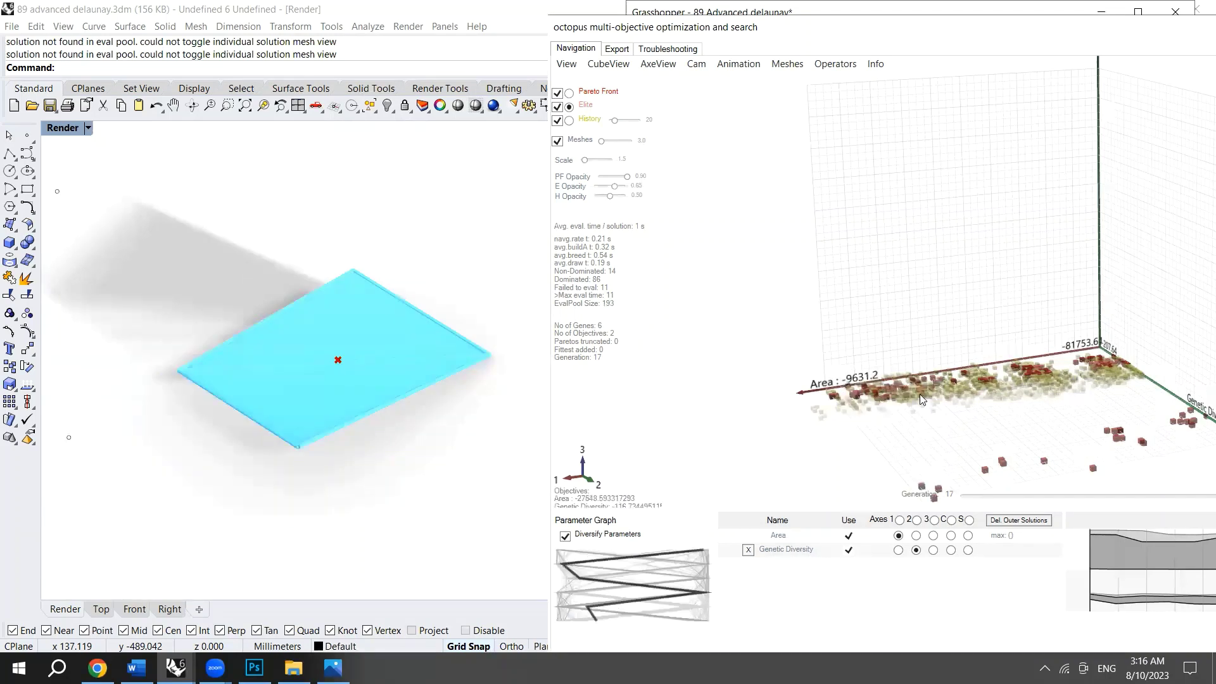
{"action": "mouse_move", "coordinate": [885, 407]}
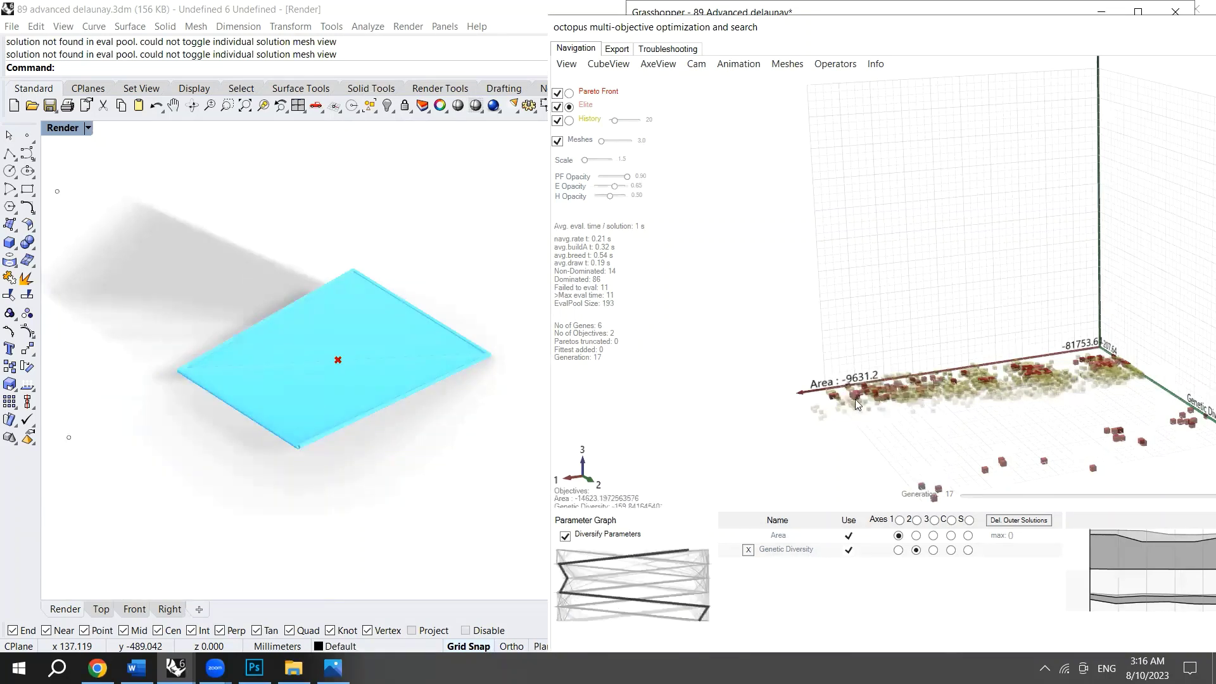